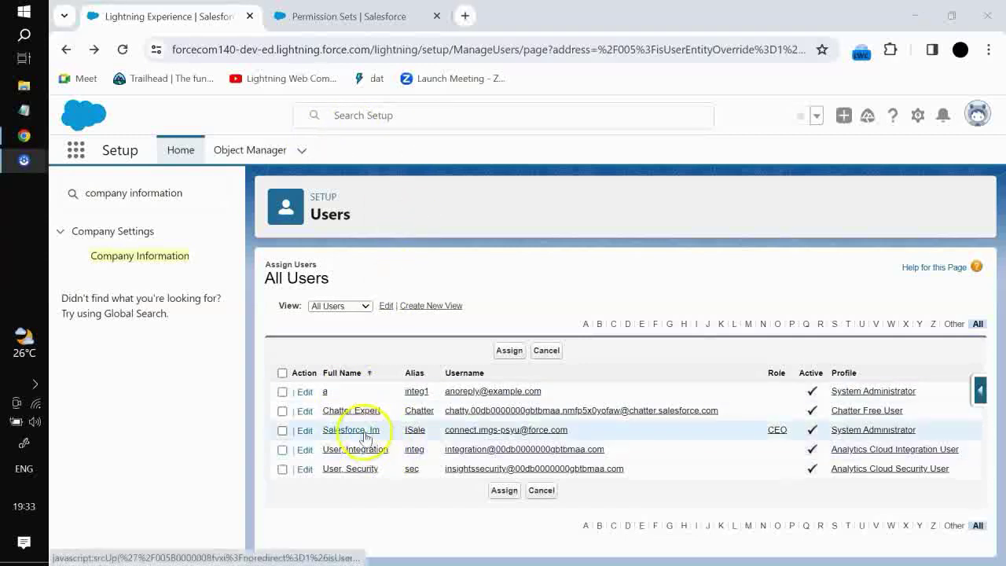
click(360, 433)
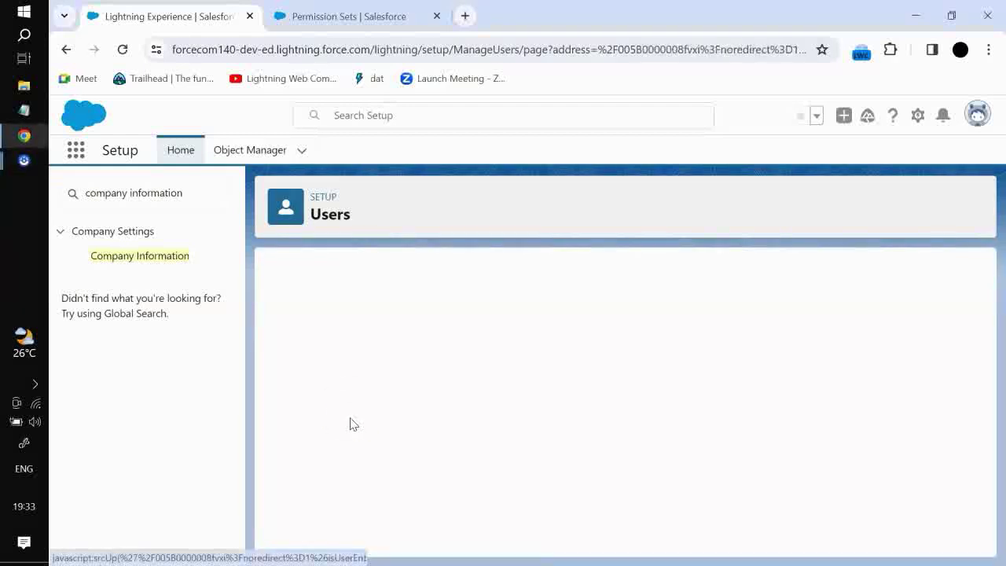
click(301, 330)
click(69, 50)
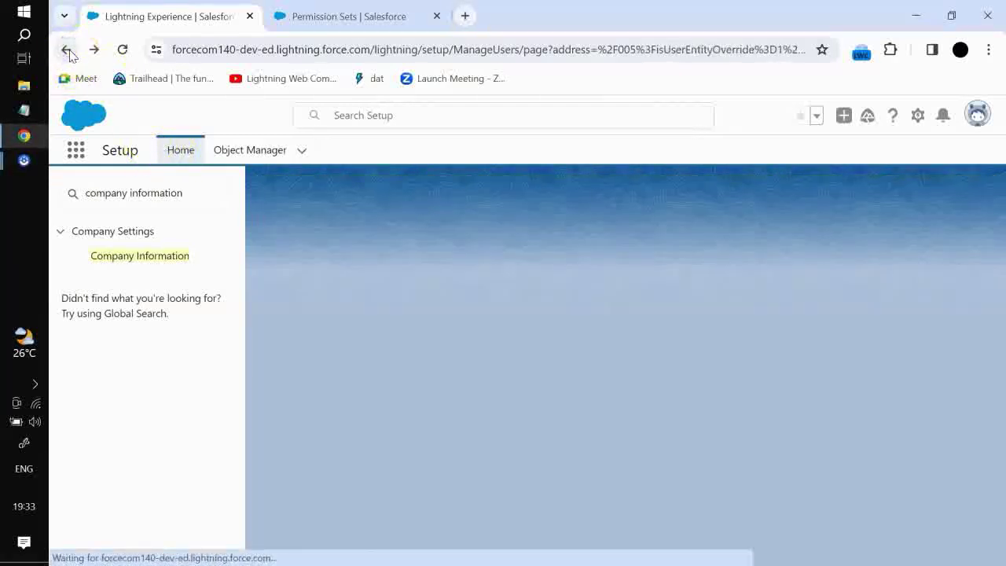
click(337, 313)
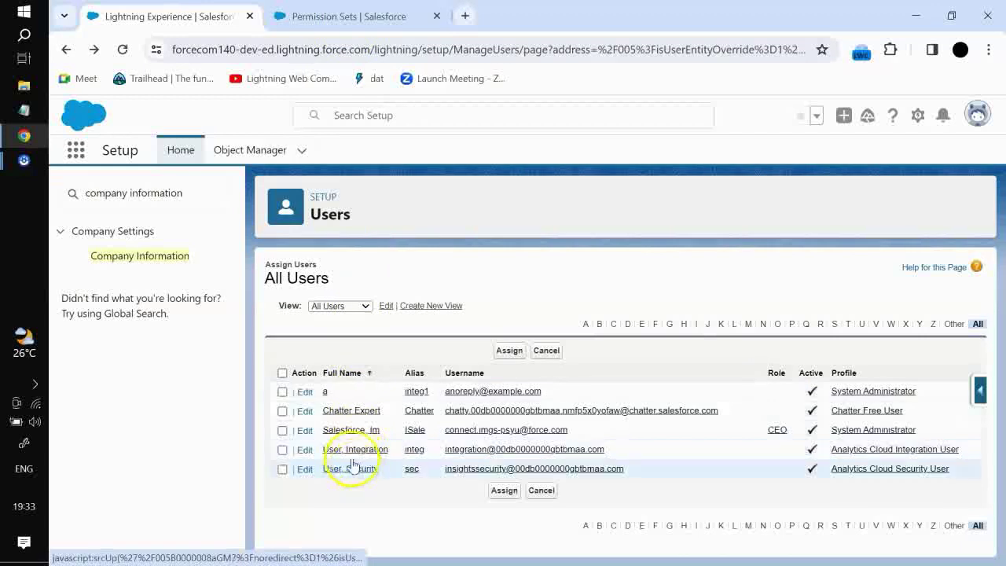
Open the Integration User's record from the user list and start editing its Permission Set License Assignments
click(352, 449)
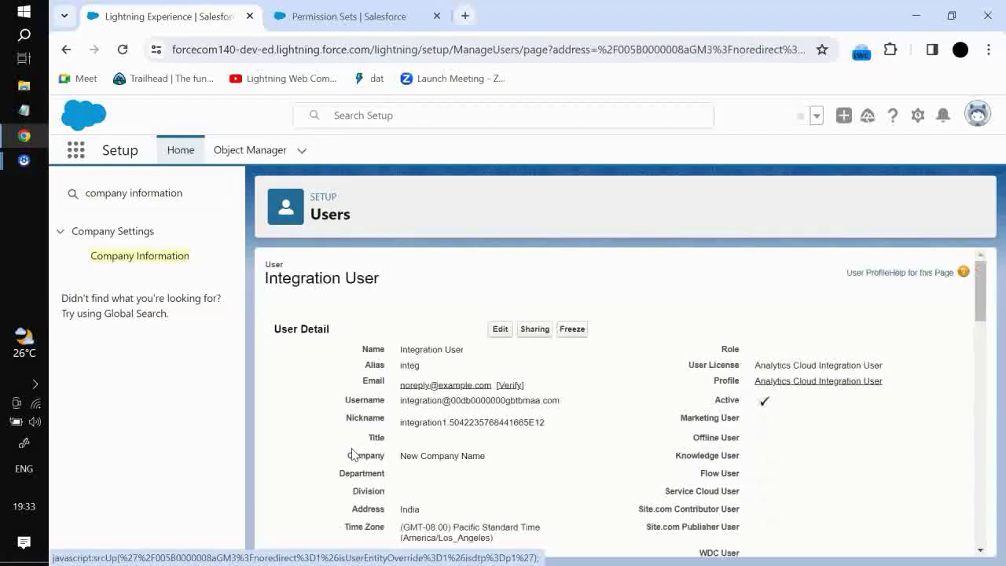
click(489, 327)
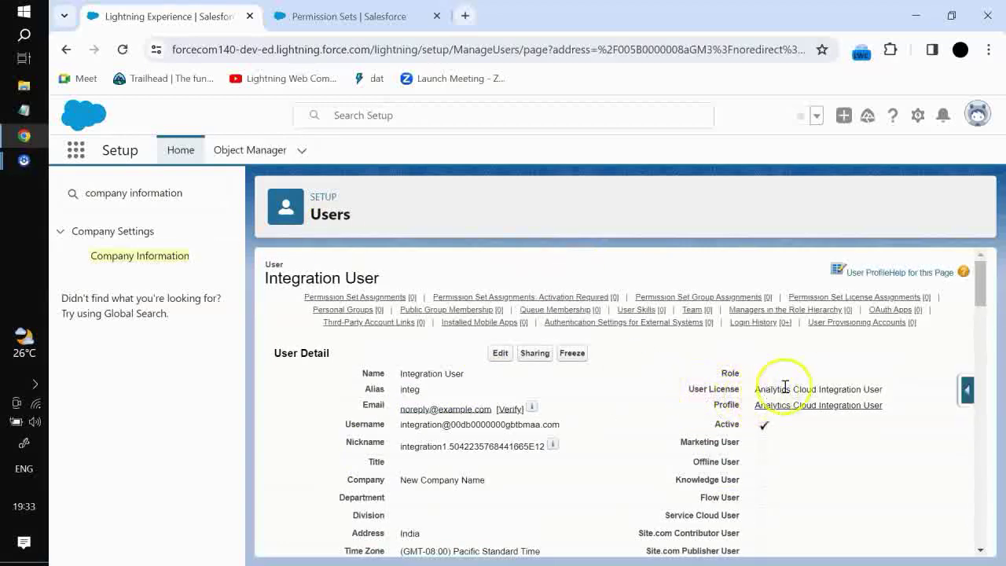
scroll(680, 330, down, 3)
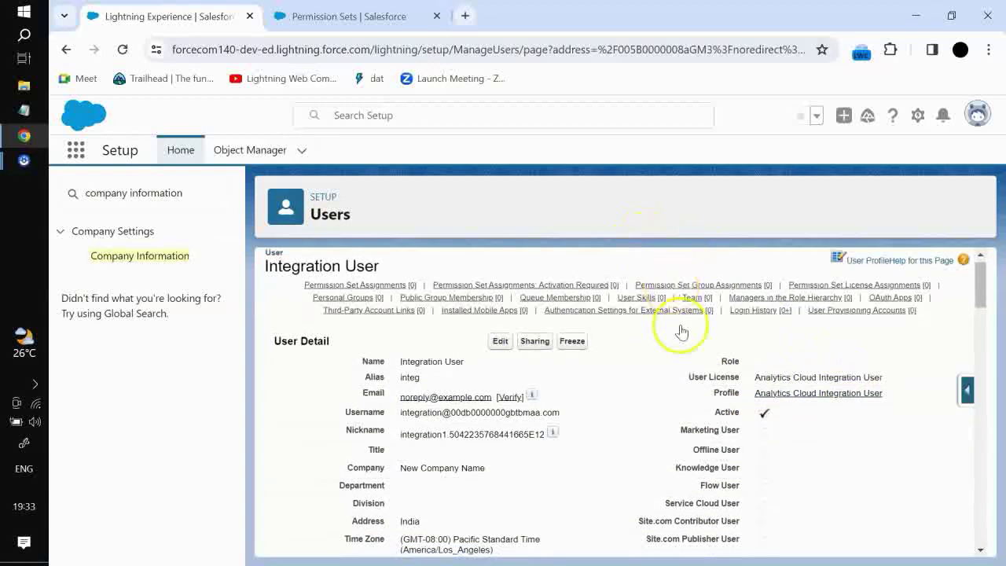
scroll(671, 375, down, 15)
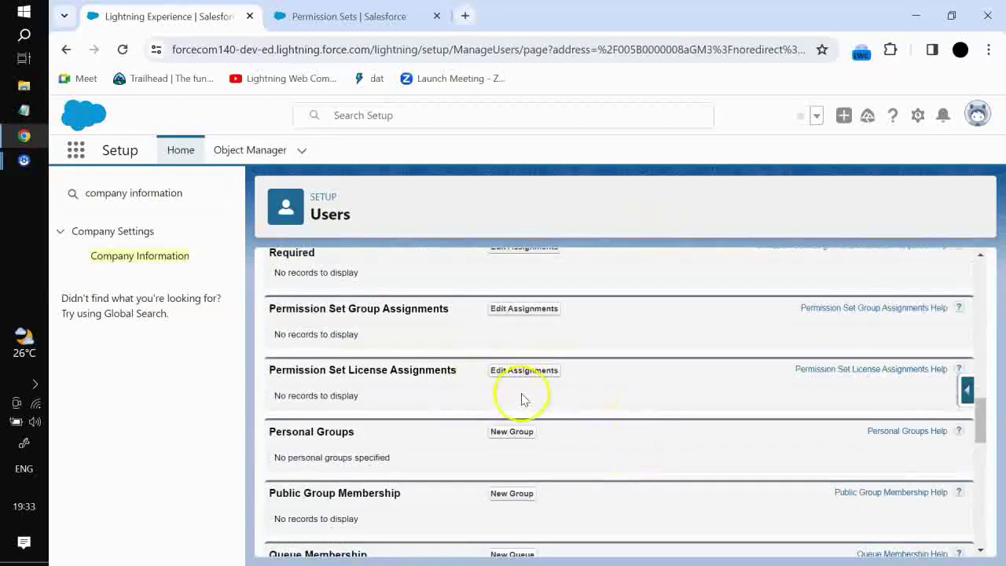
click(521, 373)
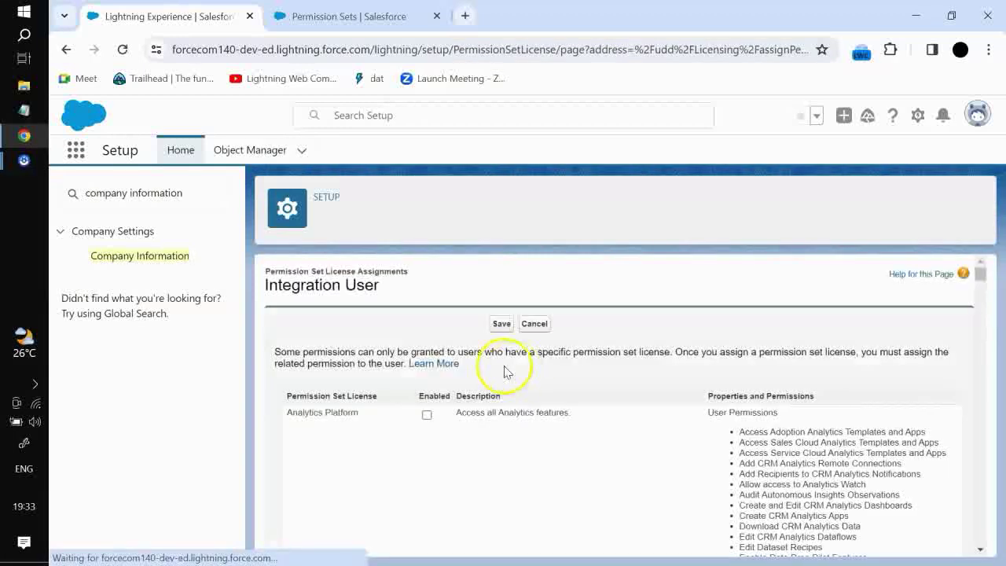
Try to assign the Analytics Platform permission set license to the Integration User, and clear that selection again
scroll(442, 364, down, 1)
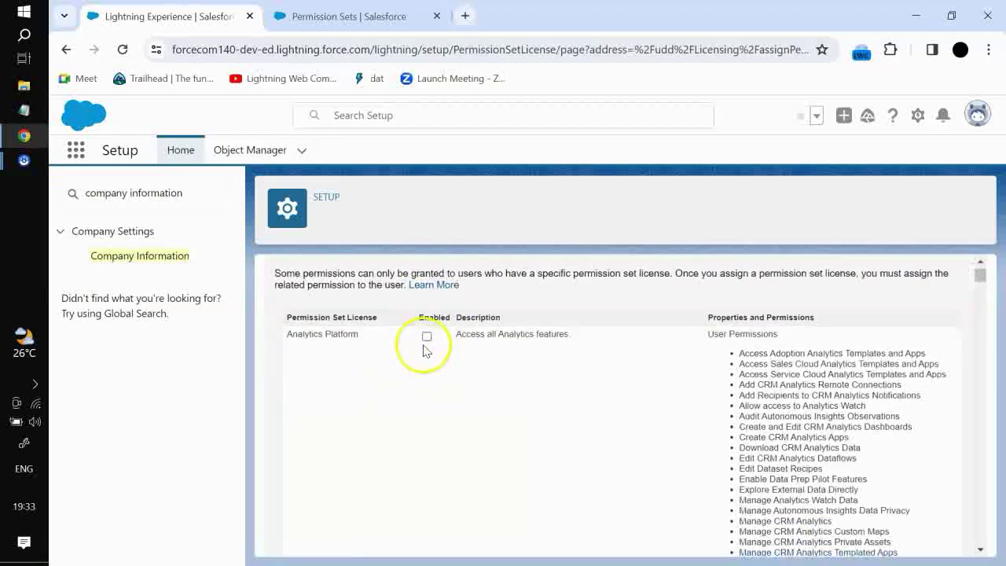
click(427, 338)
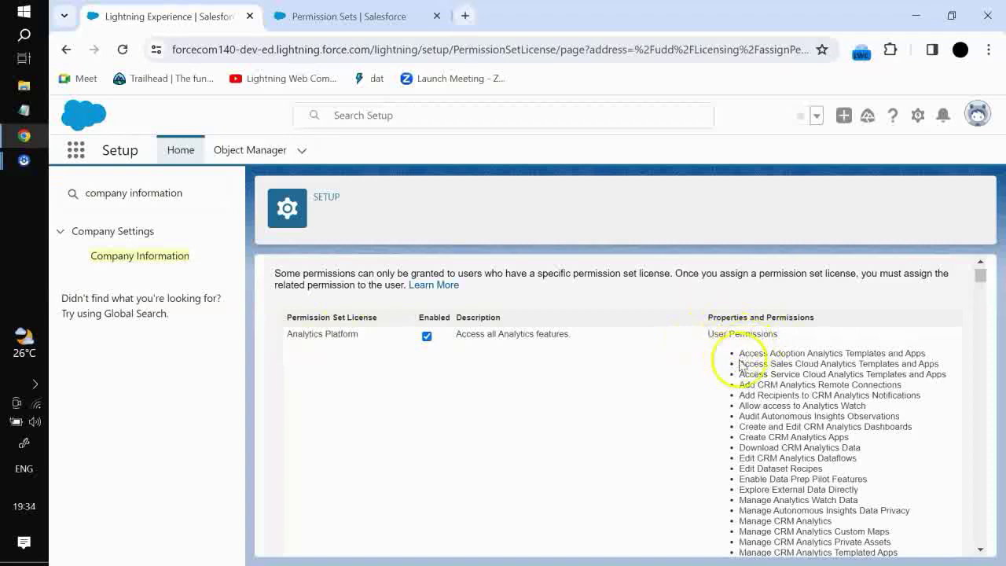
scroll(731, 353, down, 4)
scroll(744, 363, up, 6)
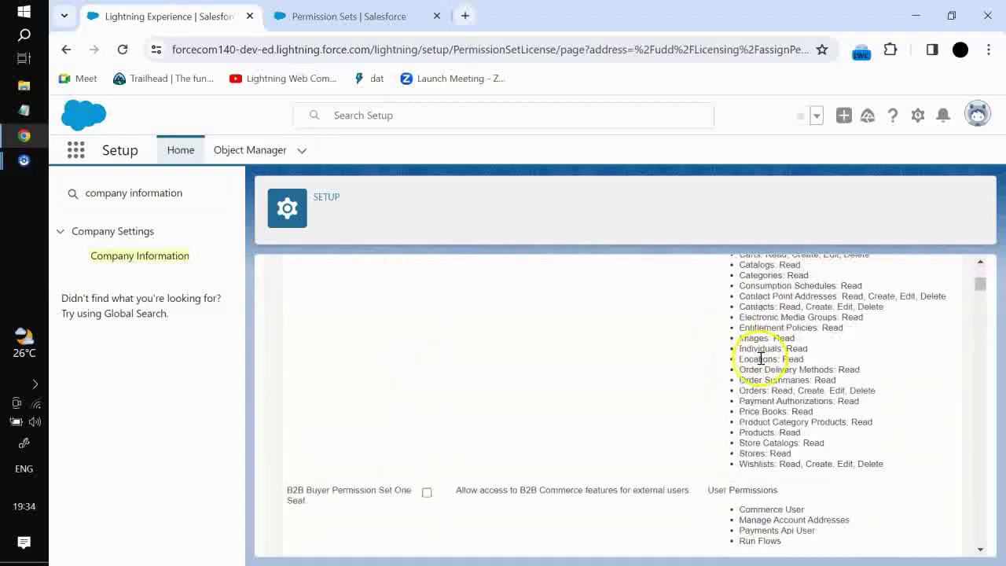
scroll(743, 366, up, 1)
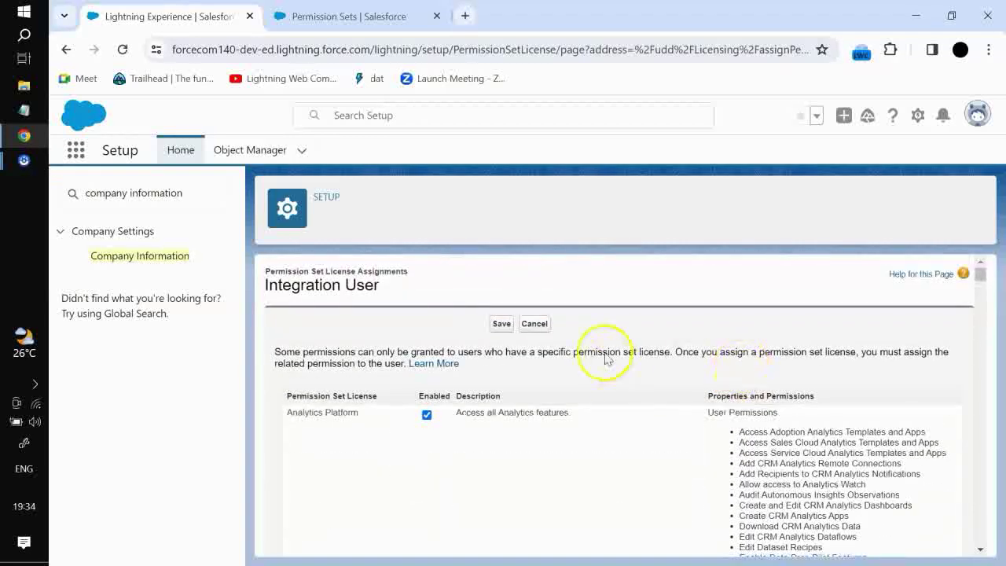
click(500, 324)
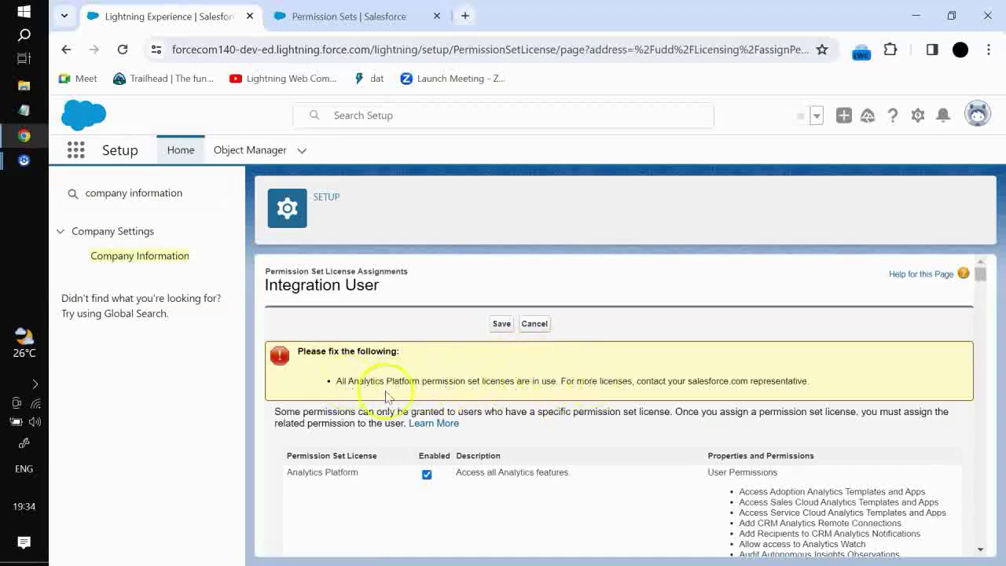
click(427, 474)
Enable the Commerce Admin Permission Set License Seat for the Integration User and save the assignment
scroll(494, 418, down, 10)
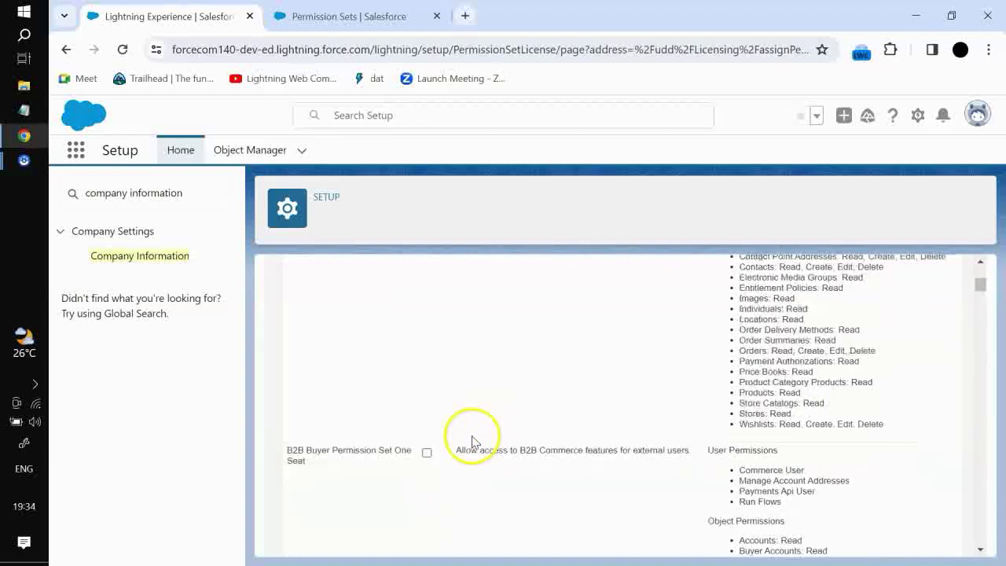
scroll(472, 440, down, 10)
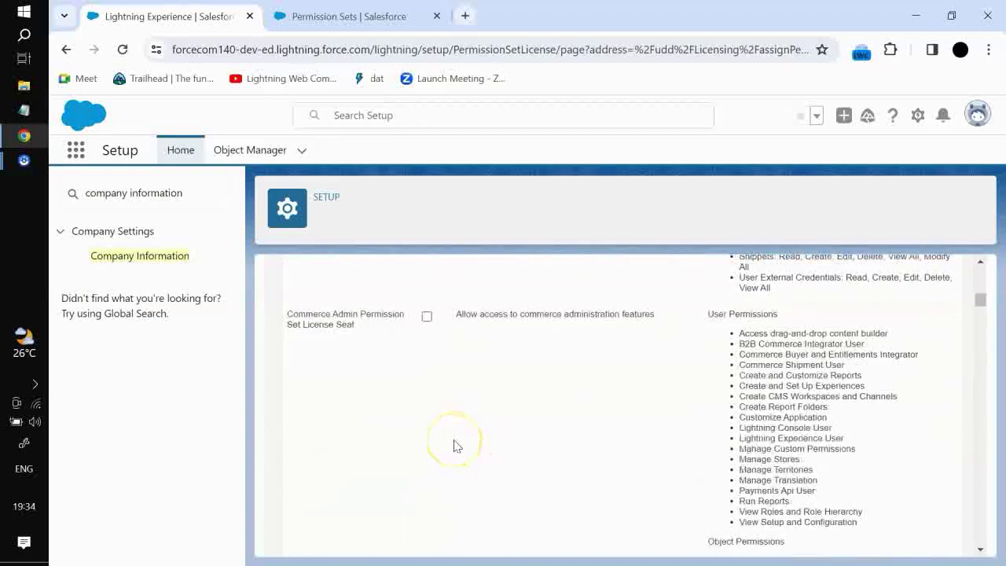
scroll(456, 444, up, 2)
click(427, 474)
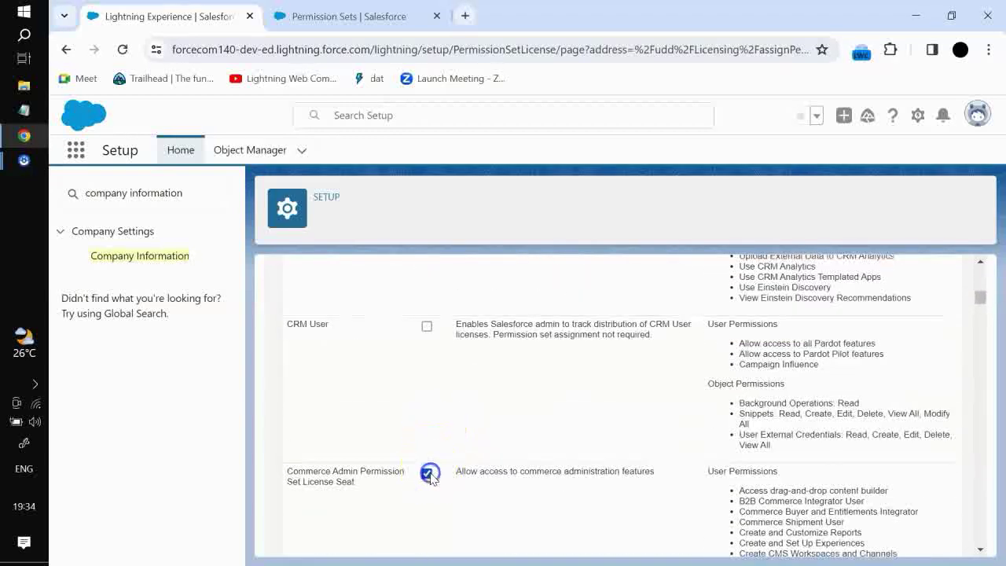
scroll(465, 464, up, 15)
click(497, 324)
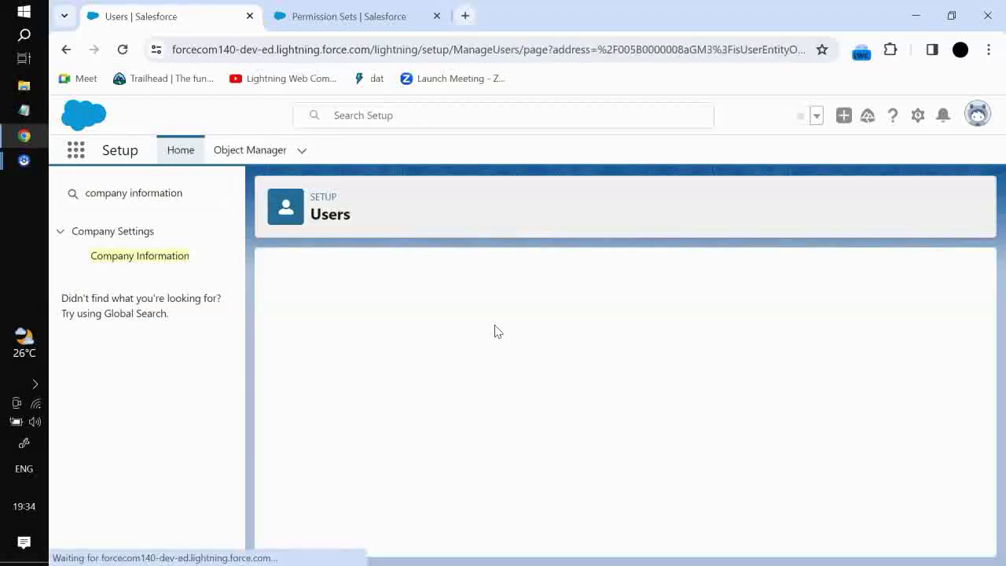
Check the Permission Set License Assignments on the Integration User's record
scroll(500, 323, down, 15)
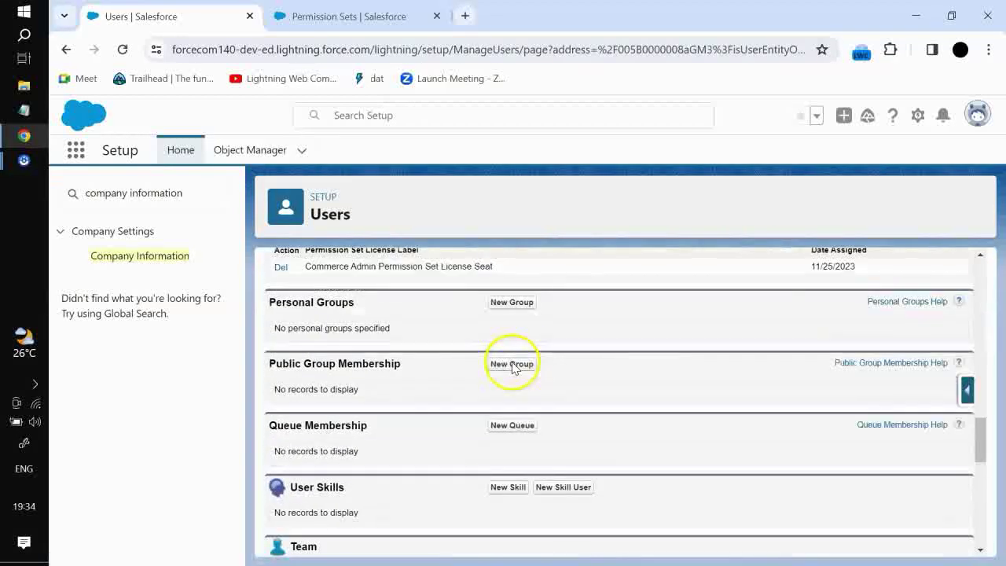
scroll(440, 361, up, 2)
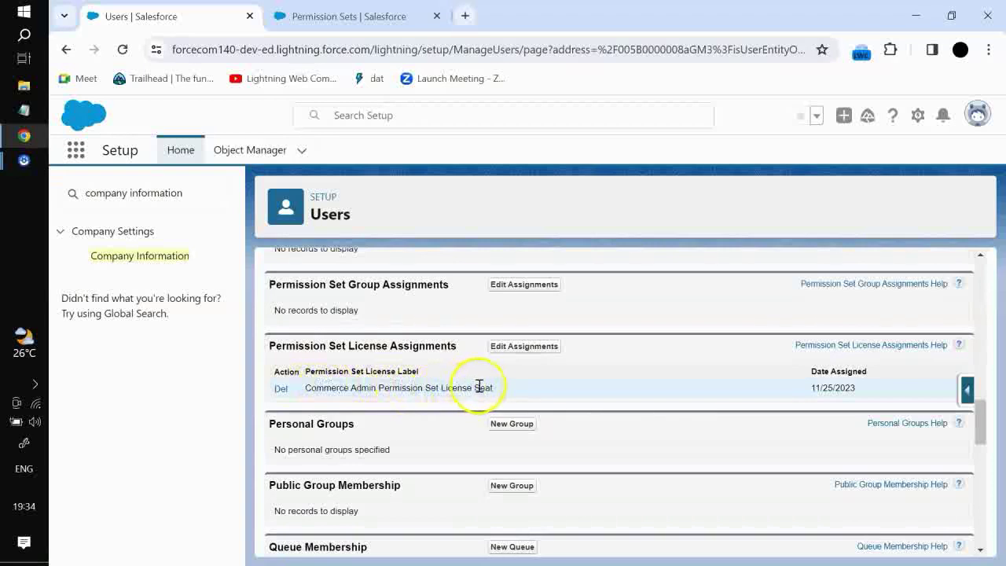
scroll(382, 381, up, 10)
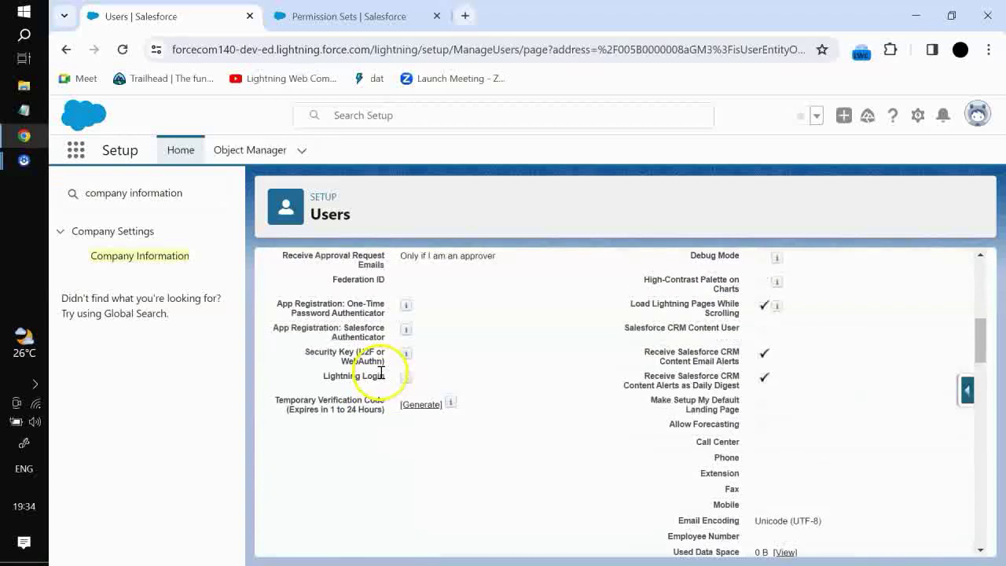
scroll(382, 373, up, 3)
scroll(404, 314, down, 12)
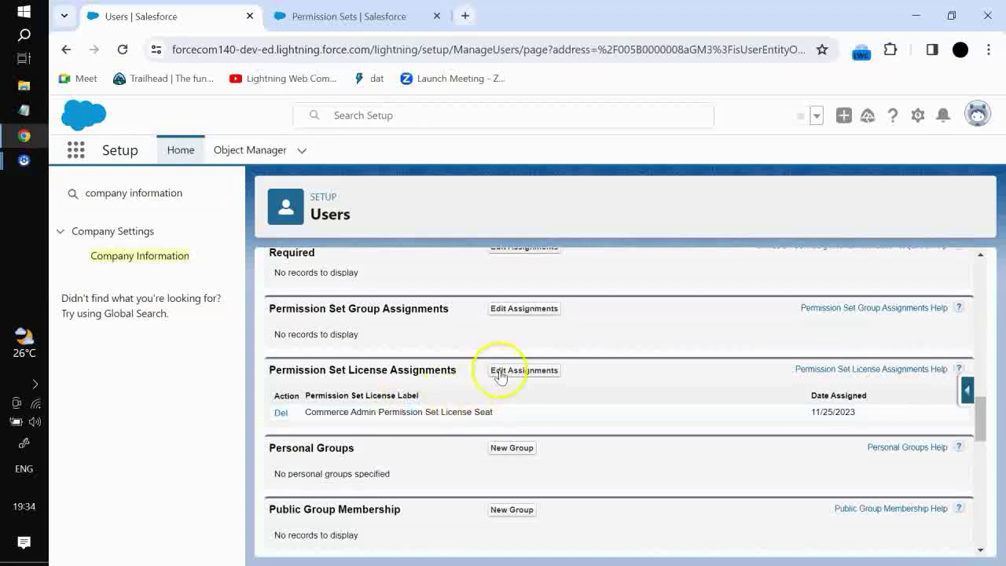
scroll(440, 371, up, 10)
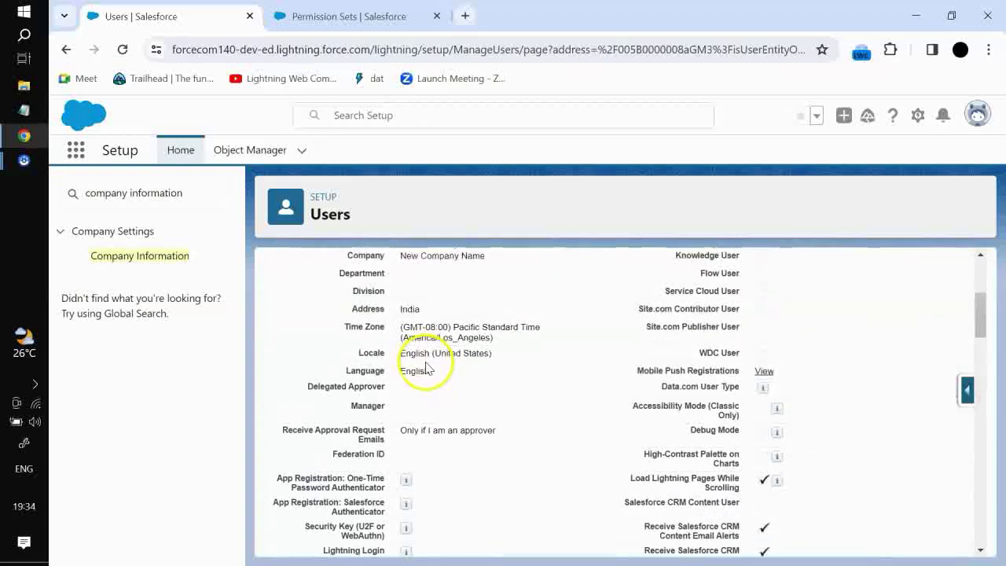
click(350, 17)
click(227, 27)
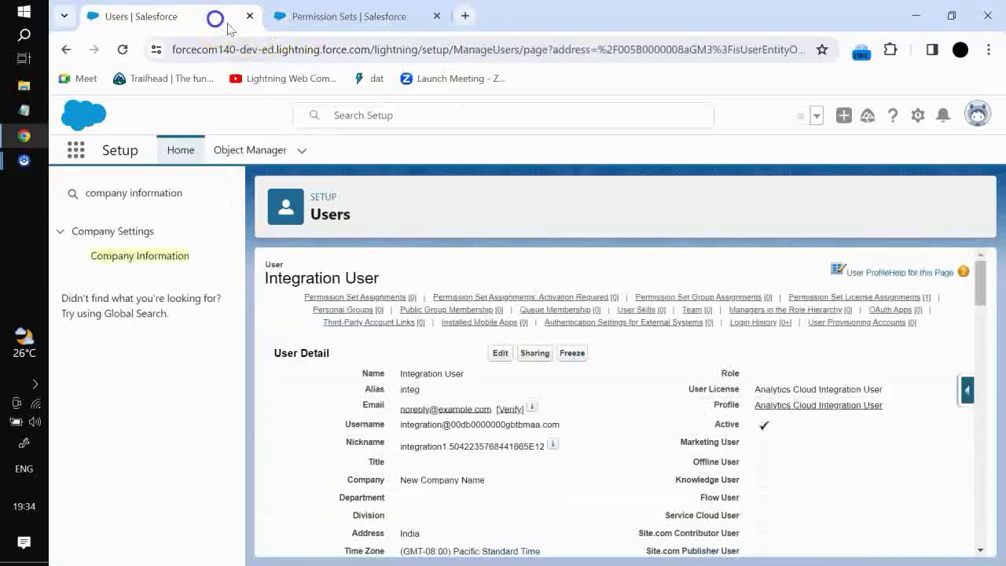
Open Company Information and examine the status and license usage of Analytics Platform under Permission Set Licenses
double_click(210, 193)
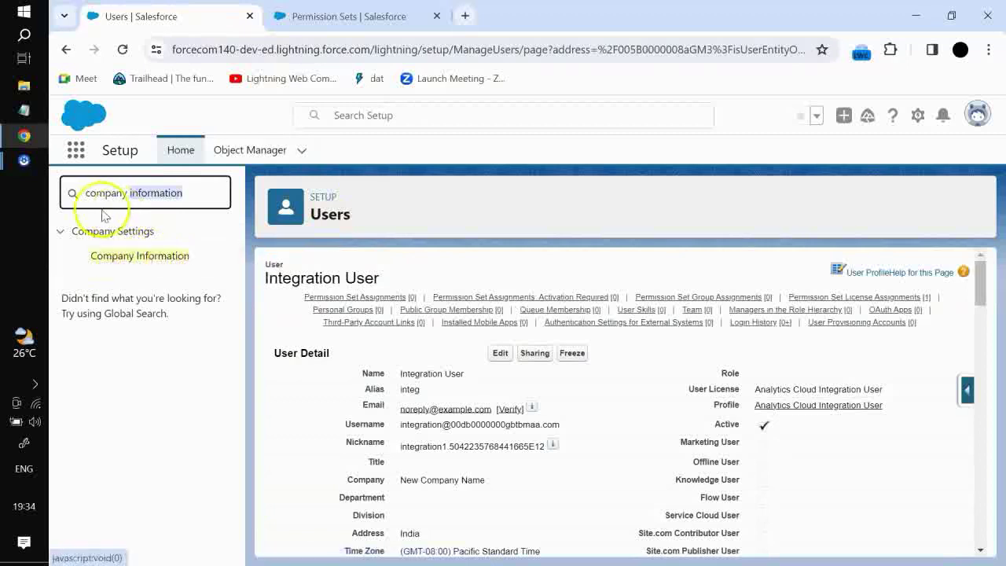
click(147, 258)
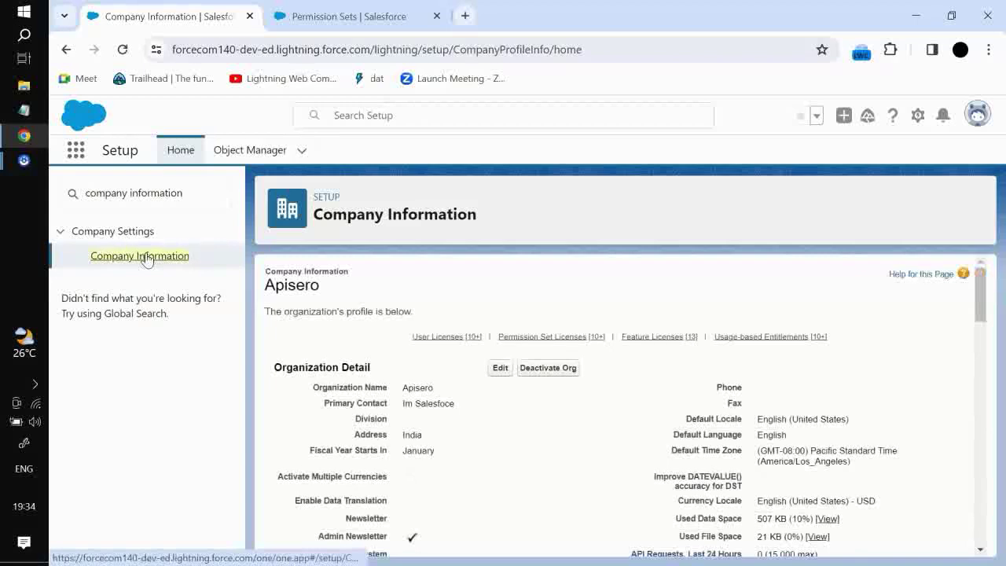
scroll(415, 299, down, 10)
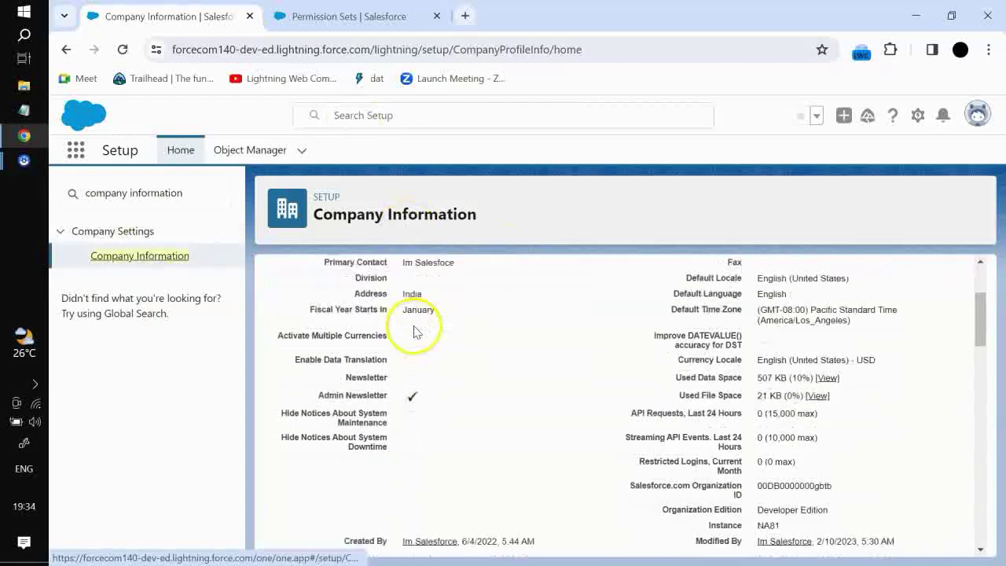
scroll(415, 331, down, 1)
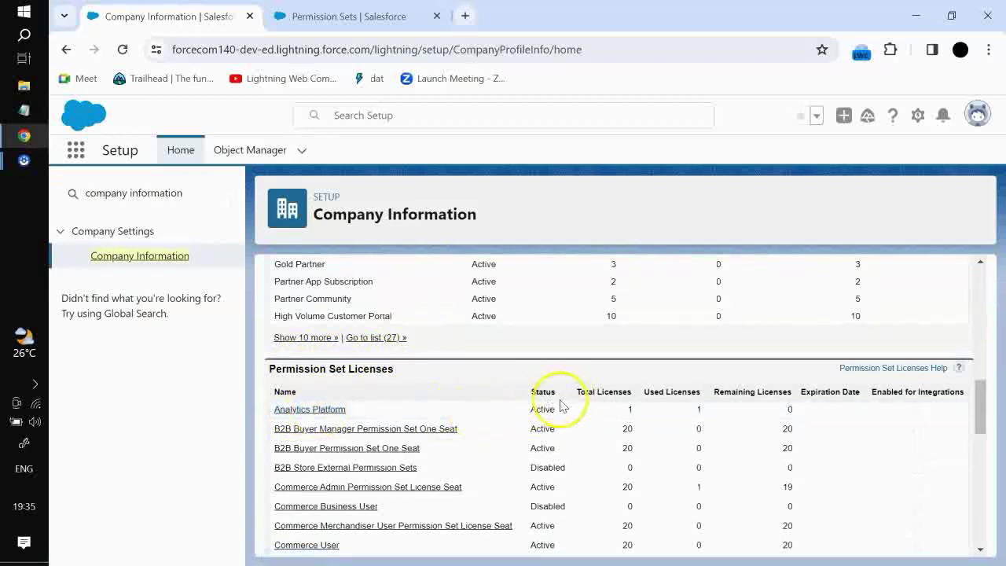
double_click(534, 408)
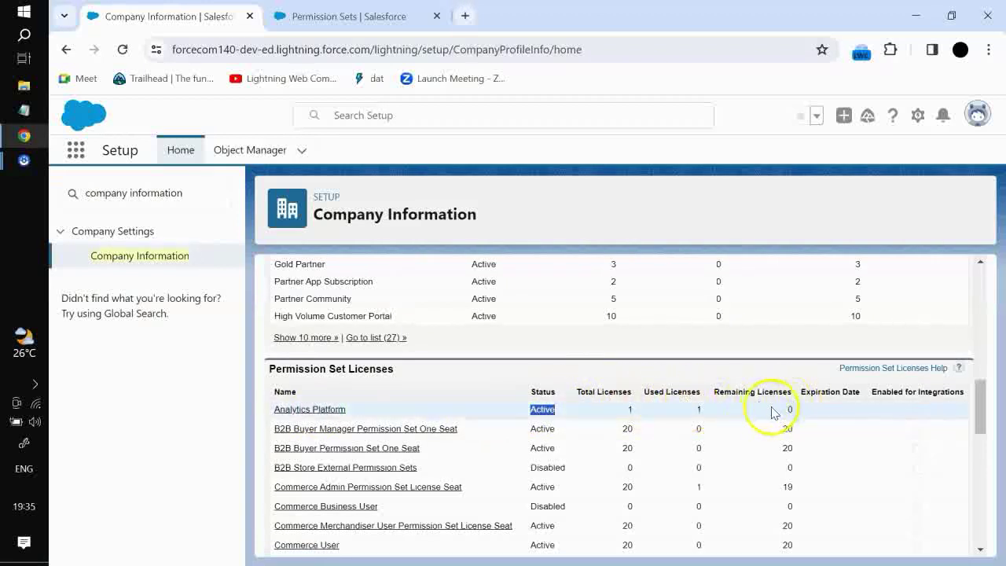
Review the Permission Set Licenses and Feature Licenses lists, and open the CRM Analytics Plus permission set license
scroll(550, 386, down, 3)
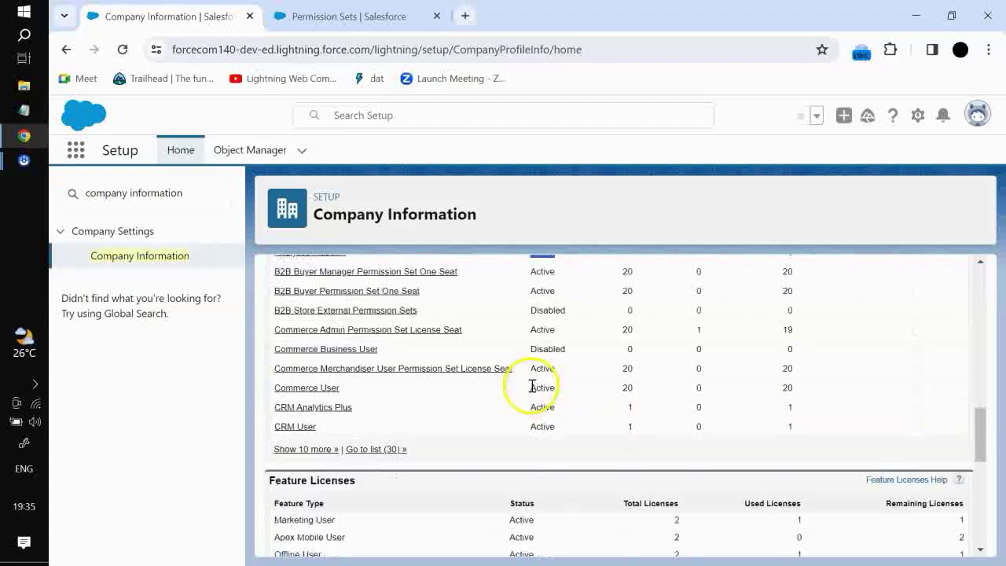
scroll(449, 433, up, 3)
scroll(452, 436, down, 2)
scroll(451, 425, up, 1)
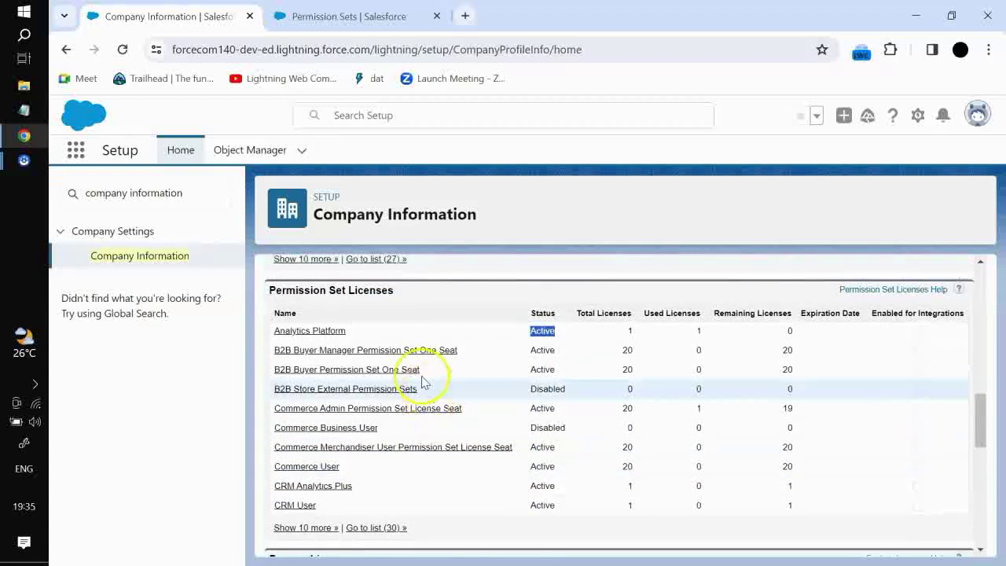
scroll(404, 384, down, 1)
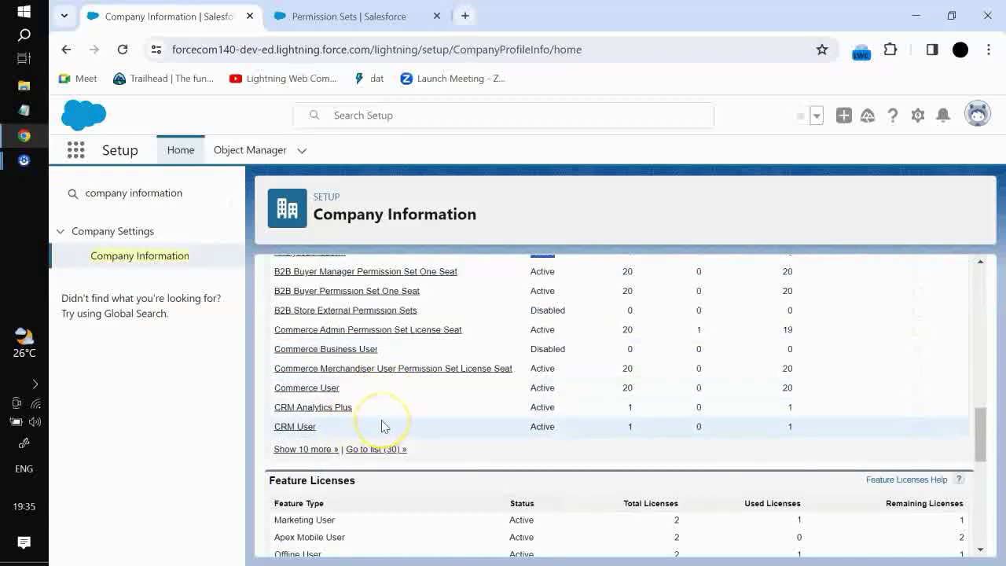
scroll(381, 429, up, 1)
scroll(373, 442, down, 1)
scroll(444, 440, down, 2)
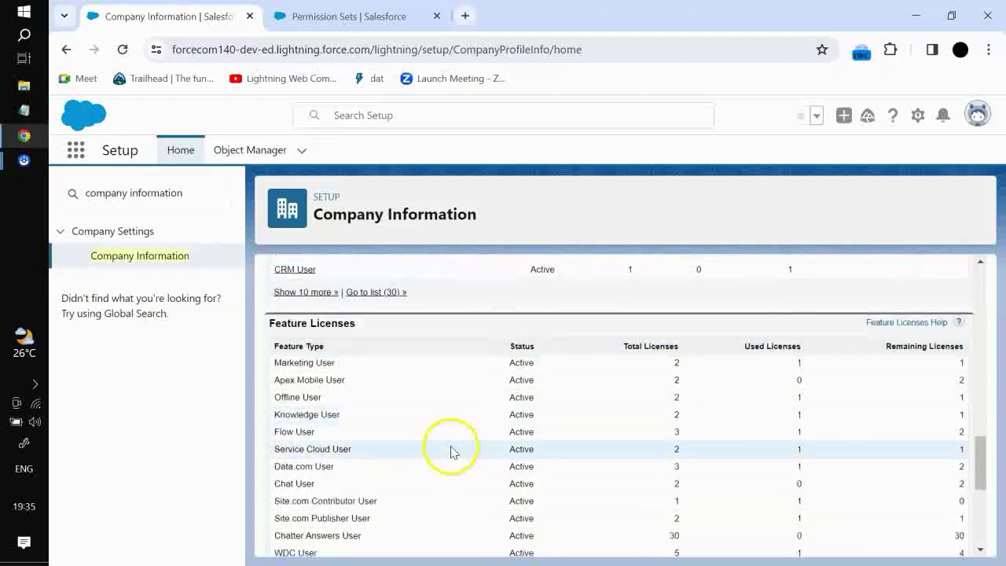
scroll(456, 456, down, 1)
scroll(460, 456, up, 4)
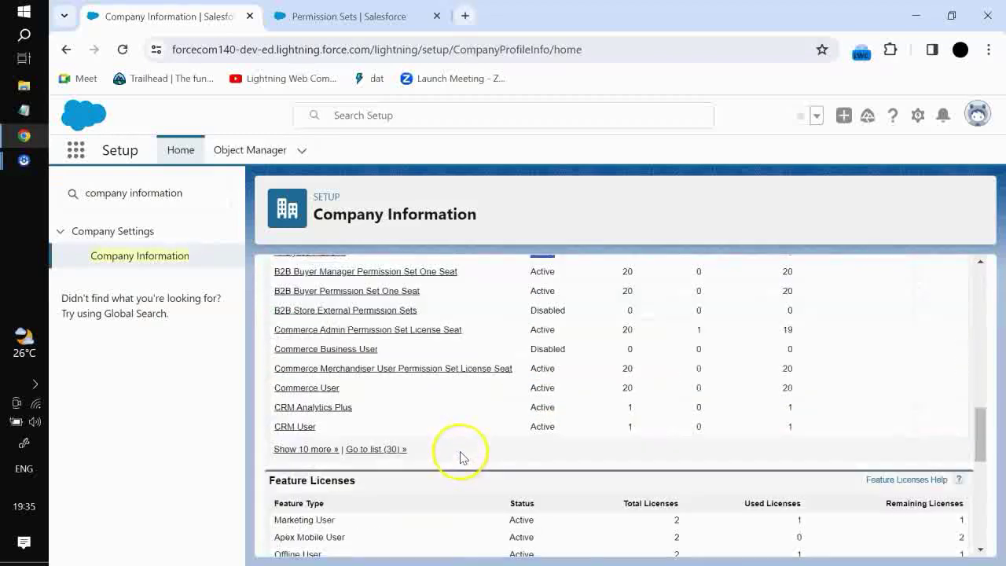
scroll(378, 473, down, 1)
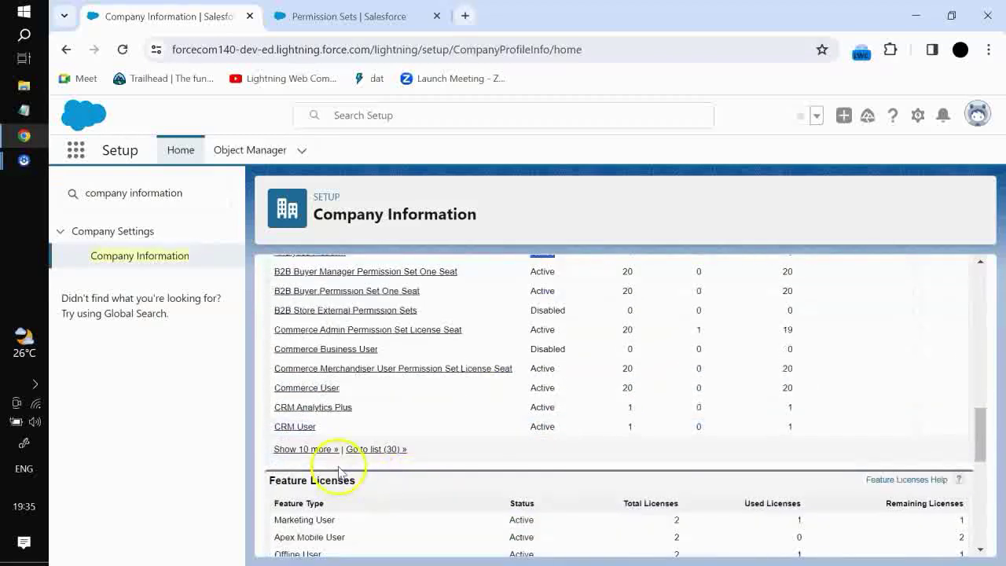
click(306, 409)
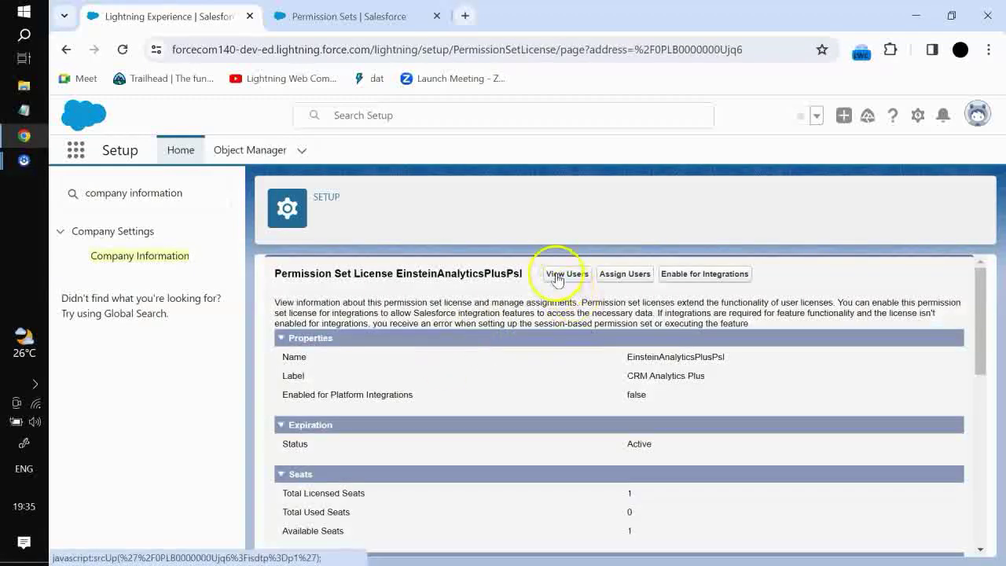
Assign the CRM Analytics Plus permission set license to the Integration User and finish the assignment
click(555, 275)
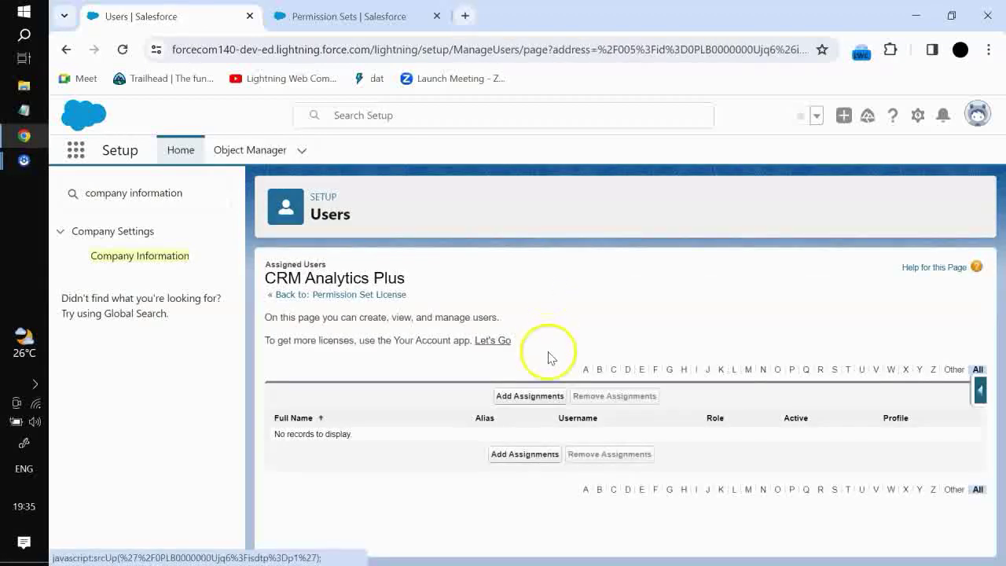
click(524, 395)
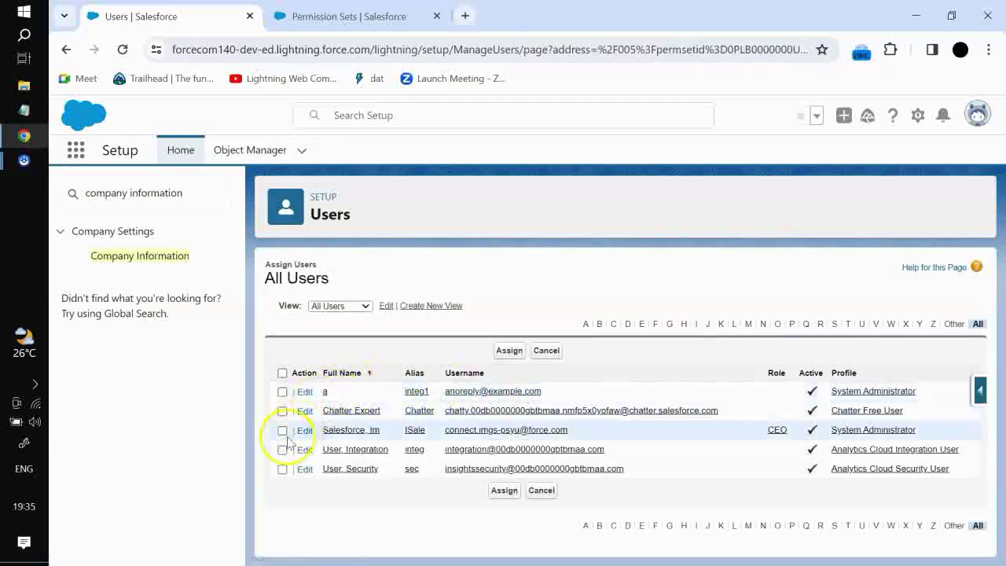
click(282, 450)
click(506, 352)
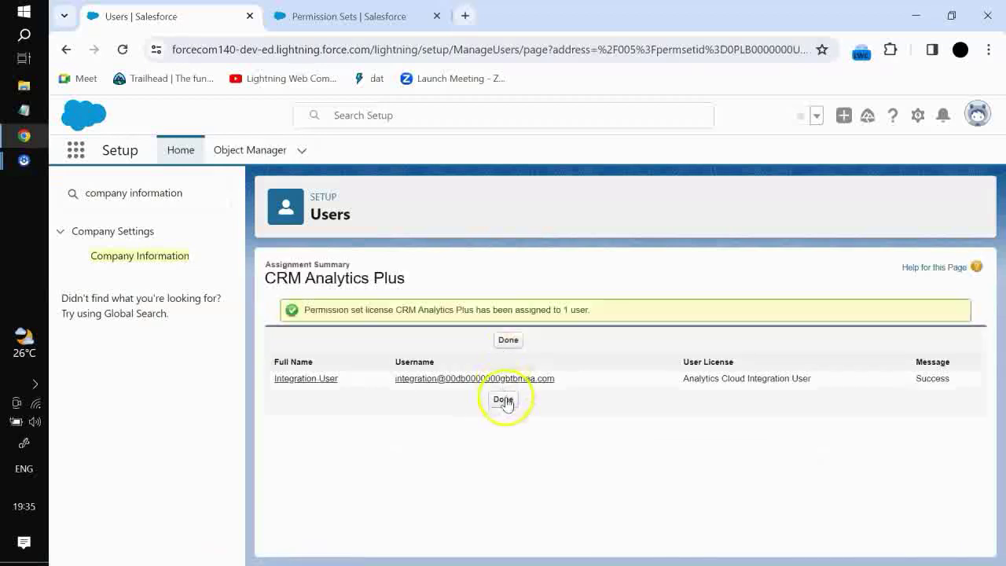
click(503, 401)
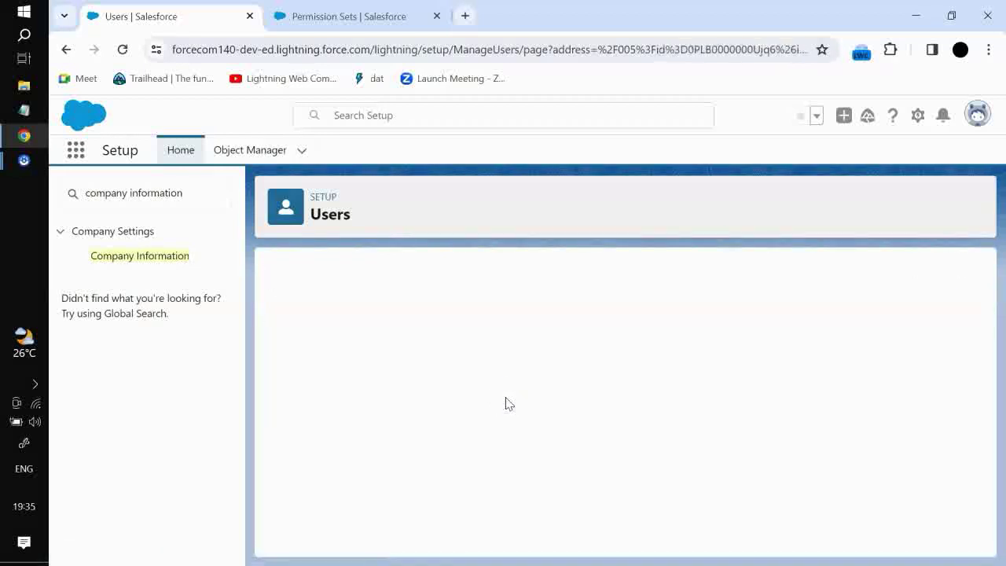
Reopen Company Information and check the used and remaining licenses under Permission Set Licenses
click(128, 257)
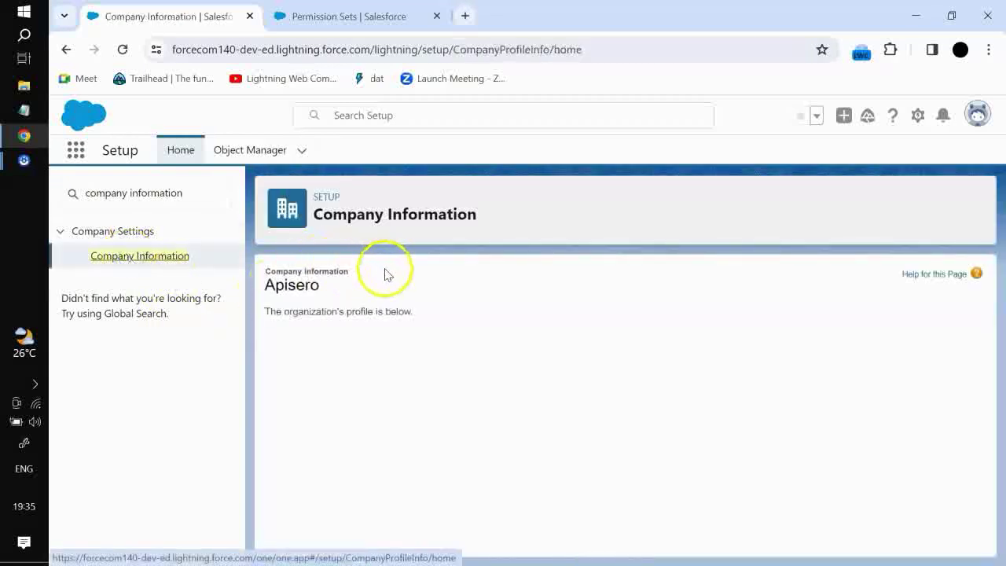
scroll(409, 353, down, 10)
scroll(368, 358, up, 1)
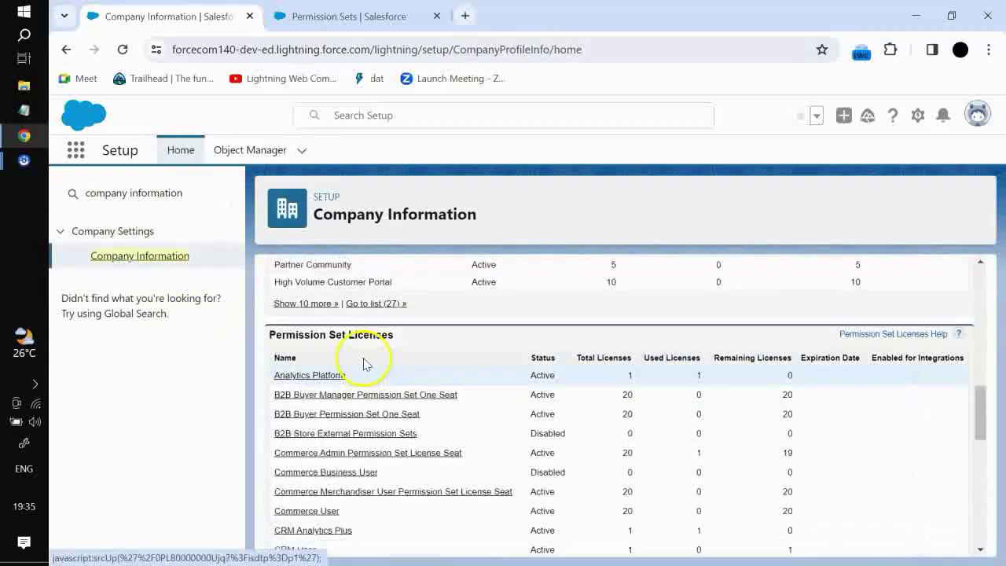
Open the Analytics Platform permission set license and examine its list of user permissions
click(317, 412)
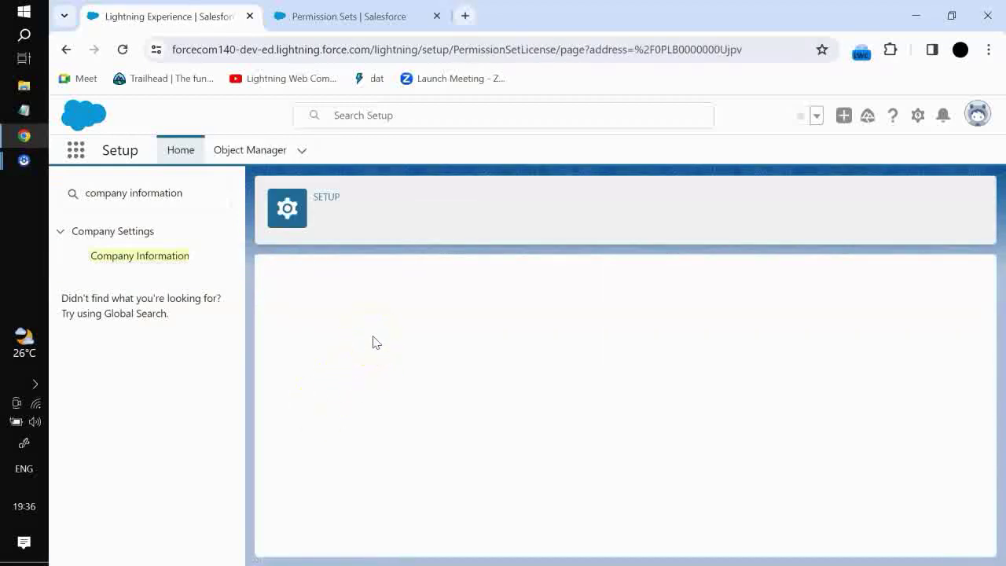
scroll(526, 369, down, 10)
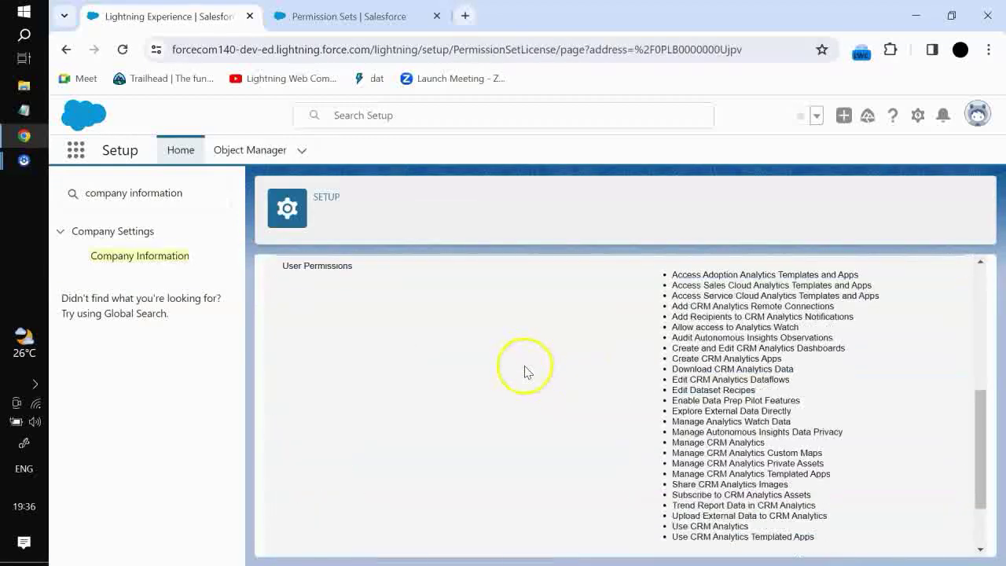
scroll(550, 373, up, 1)
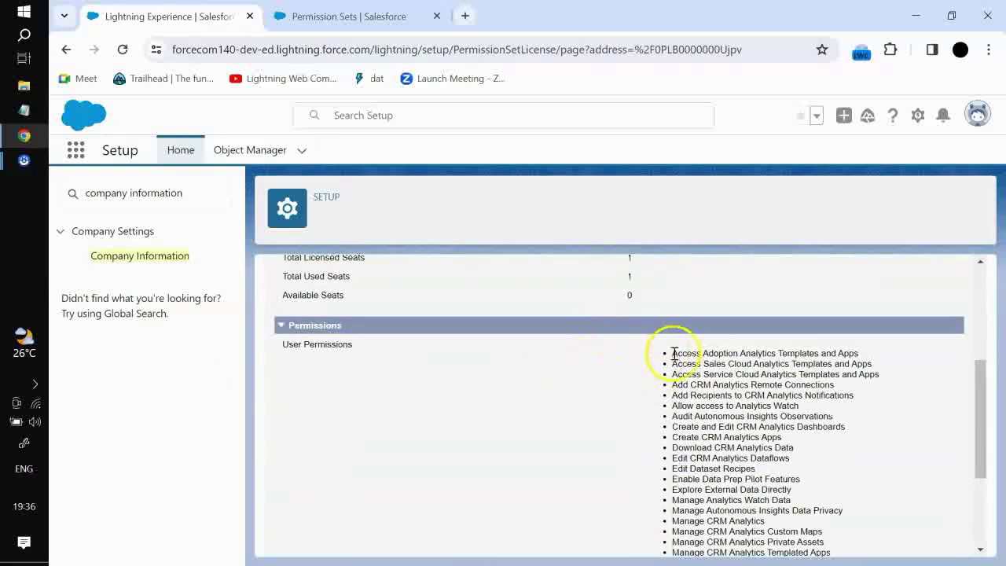
drag(673, 353, 733, 465)
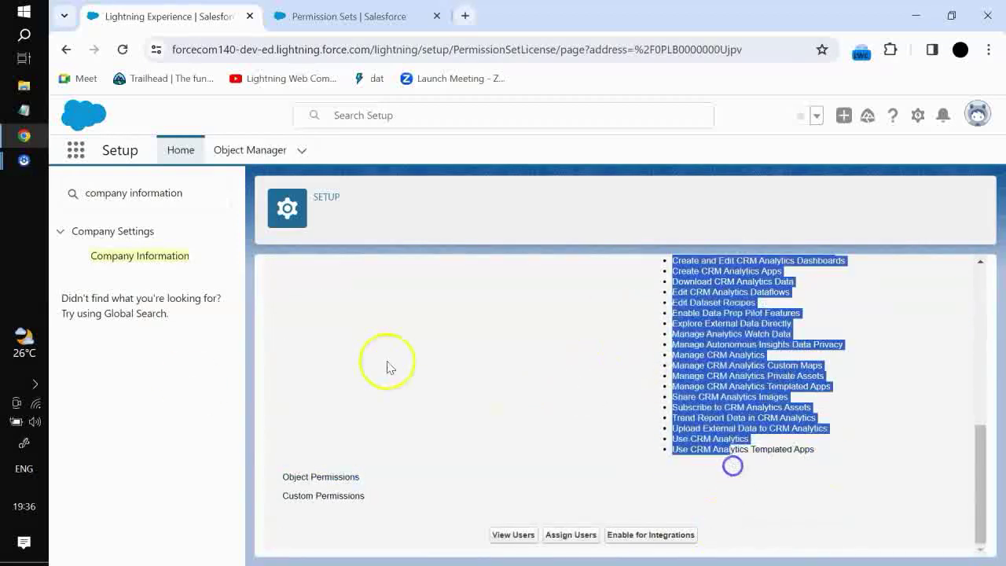
scroll(390, 368, up, 10)
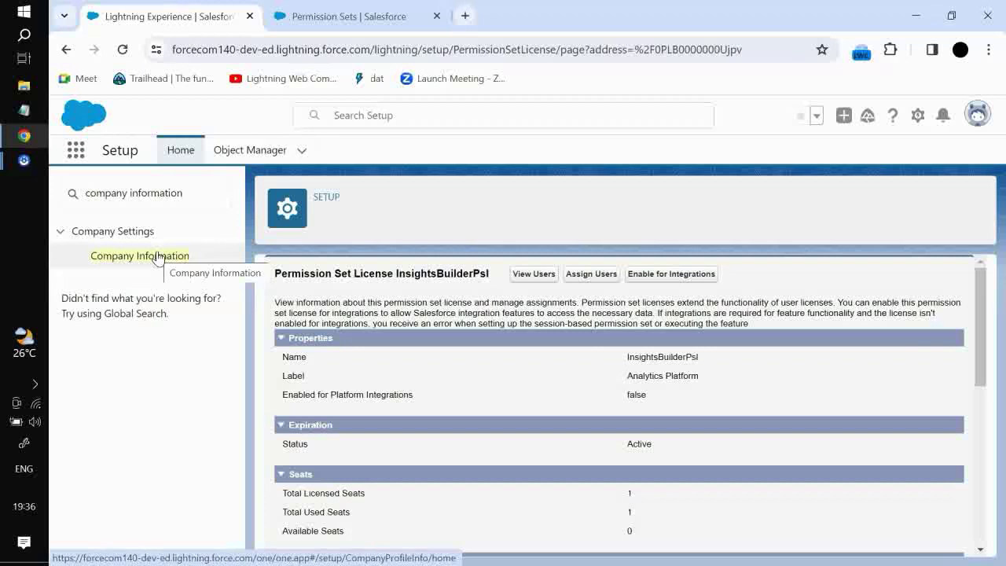
Start creating a new permission set from the Permission Sets setup page
click(348, 17)
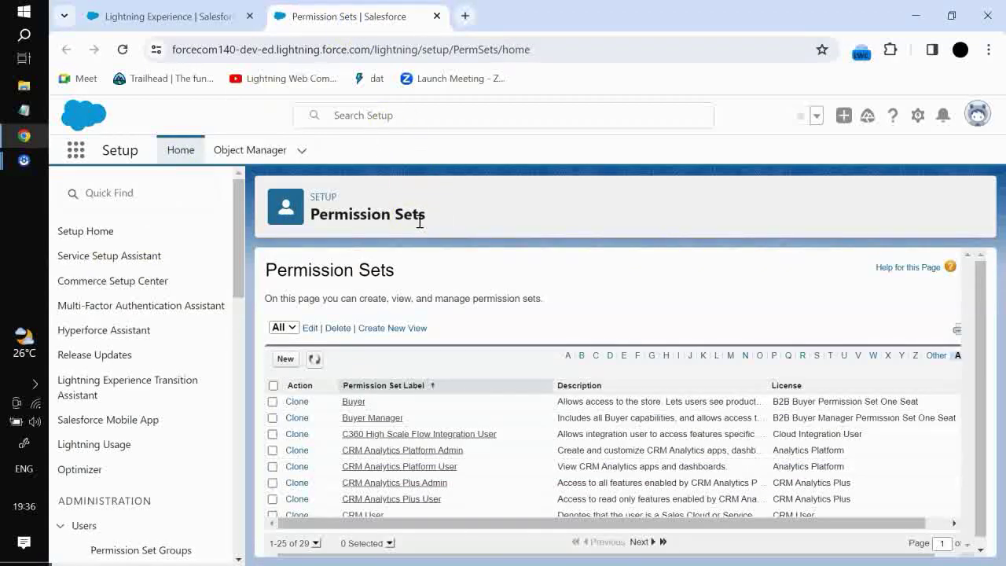
click(283, 360)
click(284, 363)
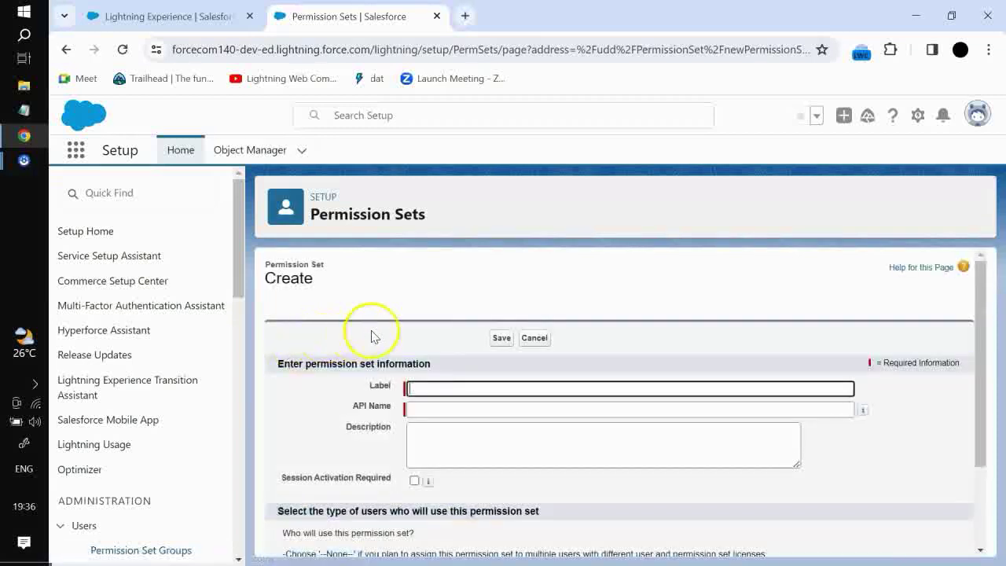
scroll(380, 348, down, 2)
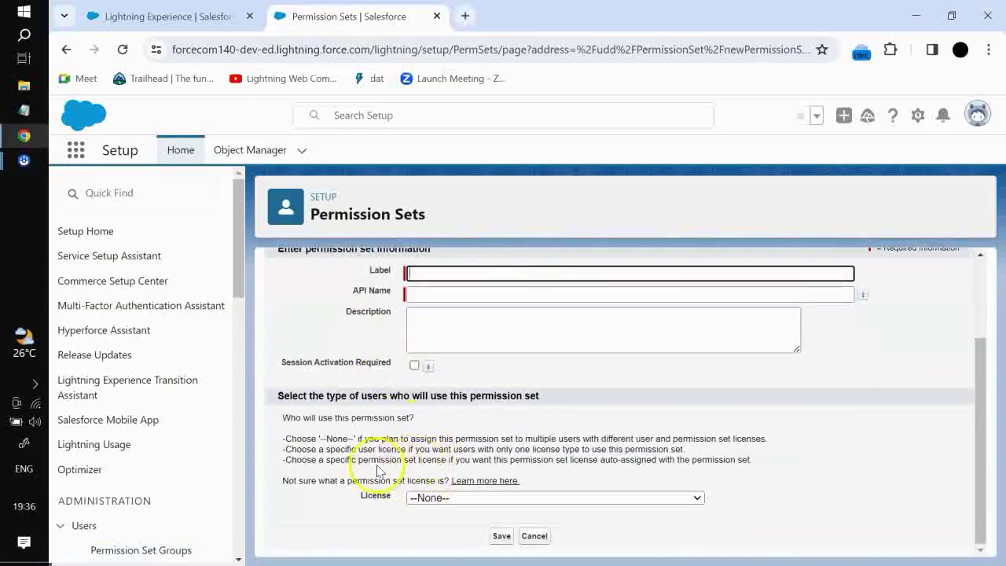
Read the guidance on who will use the permission set and look through the available license options
triple_click(335, 425)
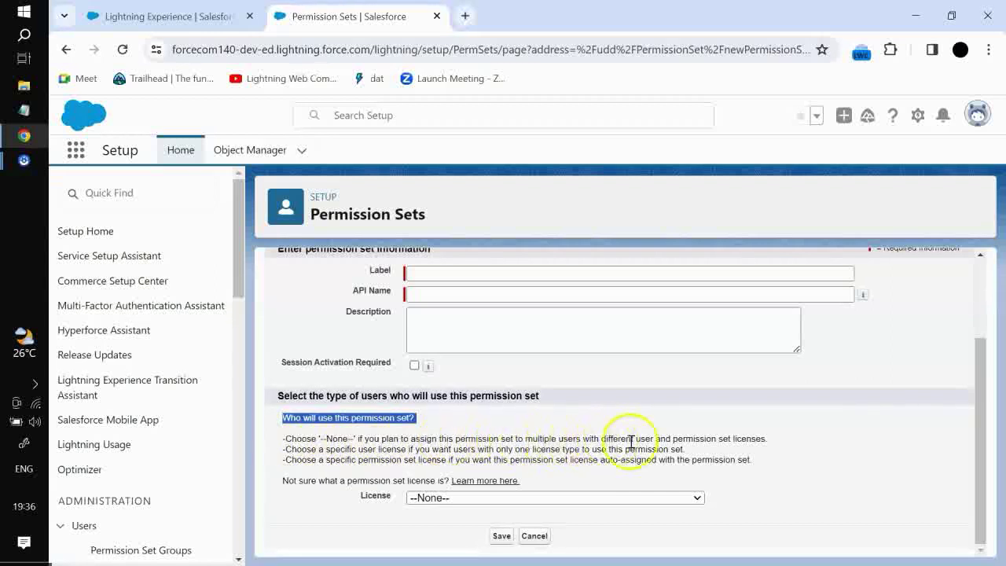
click(765, 438)
drag(733, 442, 620, 438)
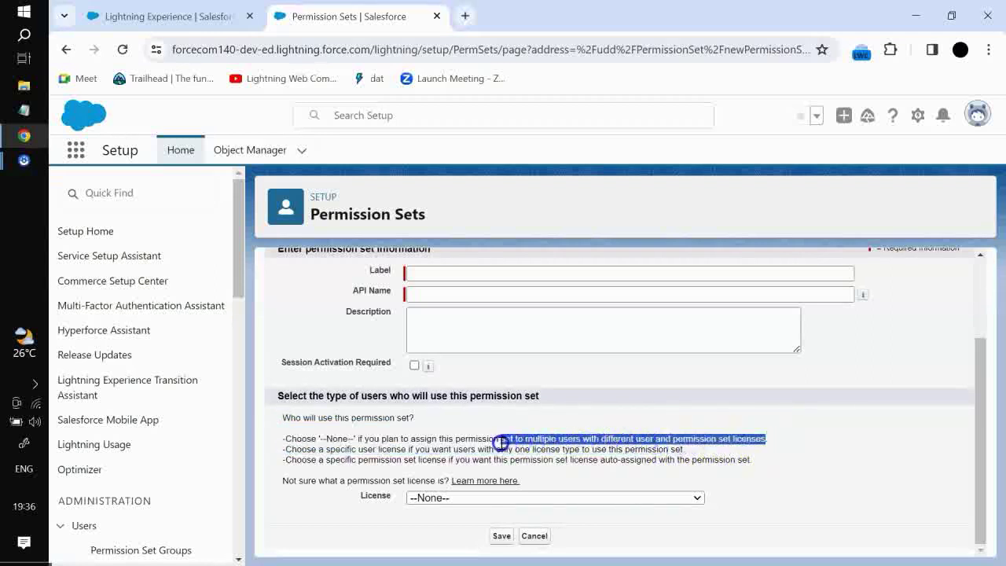
drag(477, 442, 446, 442)
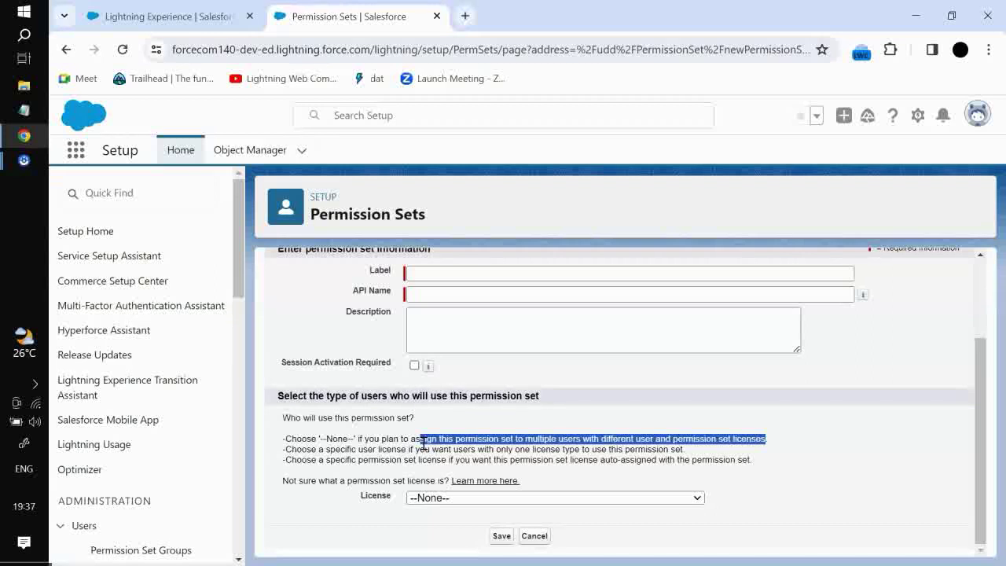
click(444, 500)
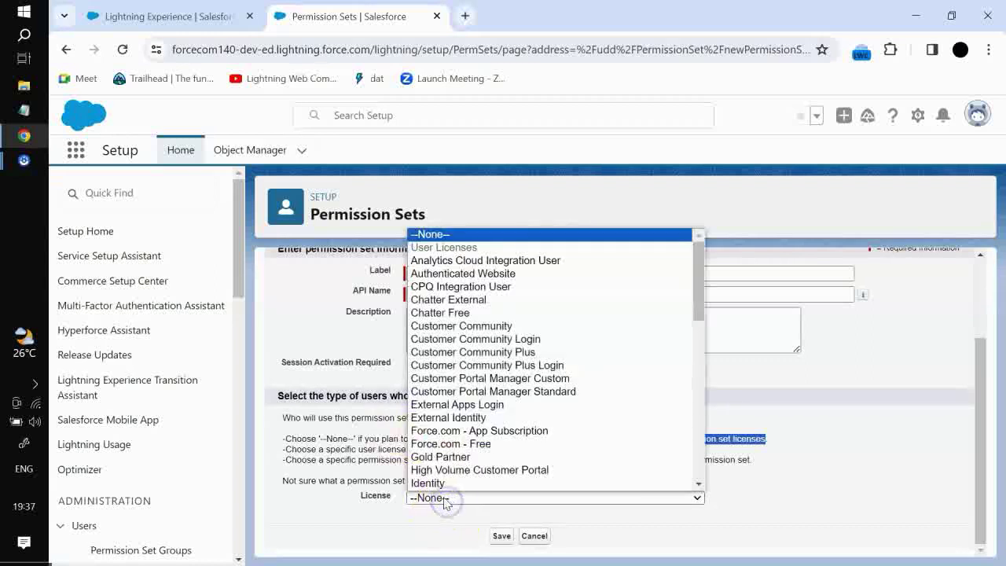
click(446, 500)
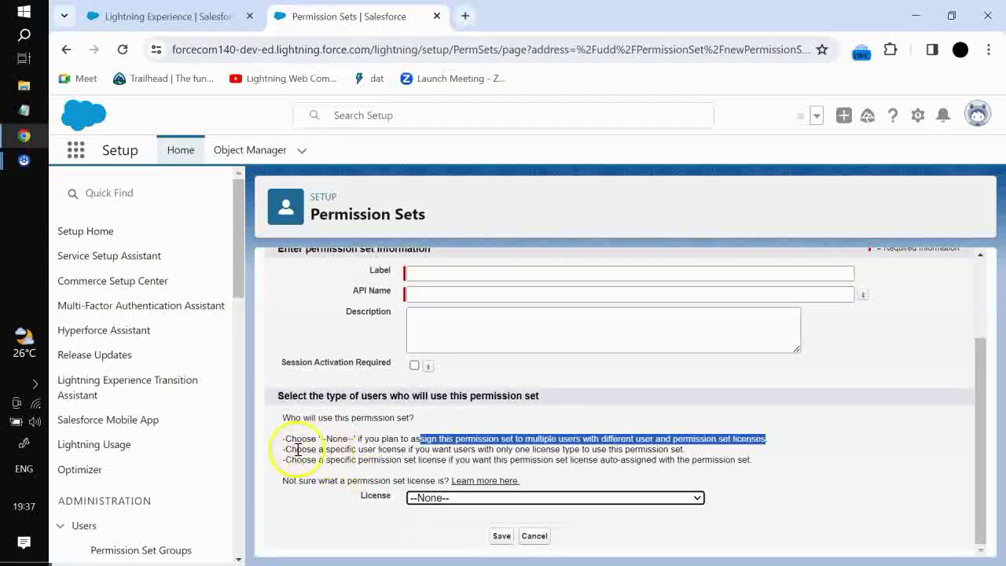
drag(285, 449, 546, 454)
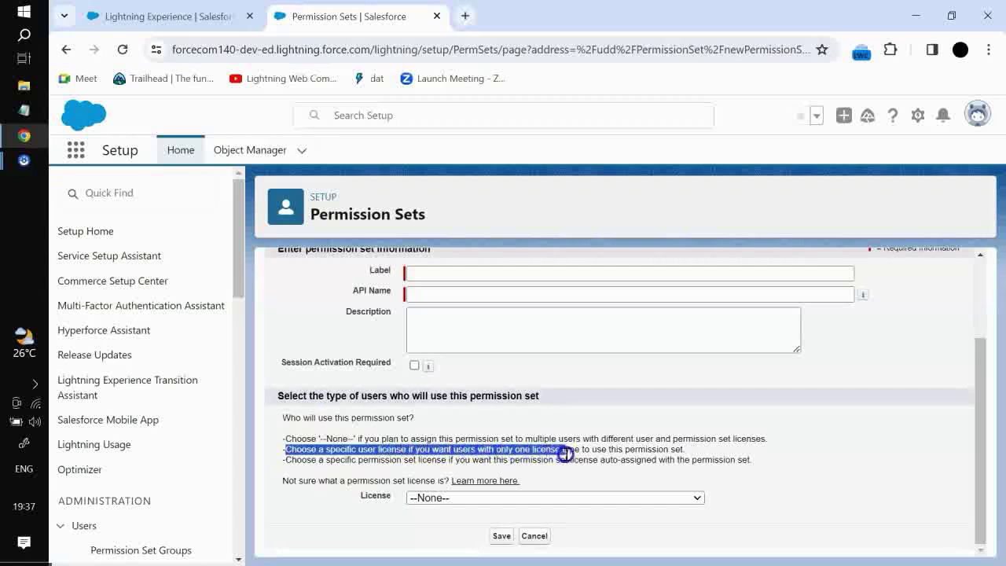
drag(618, 454, 689, 454)
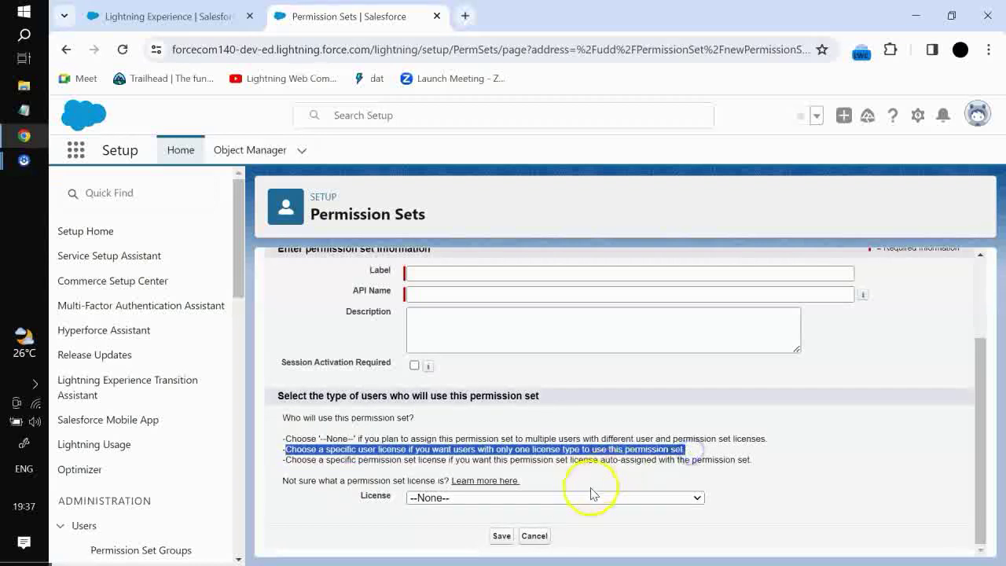
Set the new permission set's license to Salesforce API Integration
click(576, 498)
scroll(486, 311, down, 15)
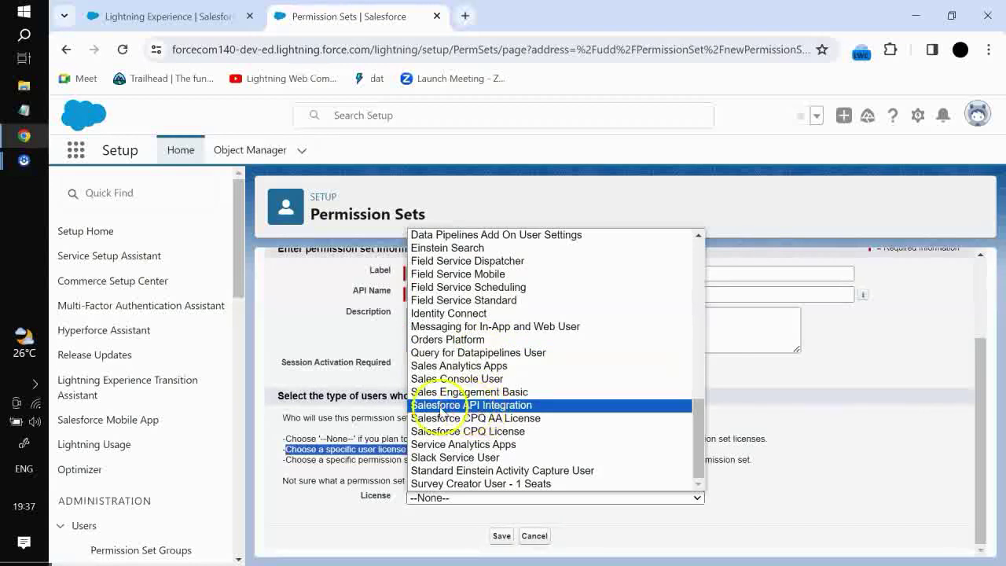
click(444, 405)
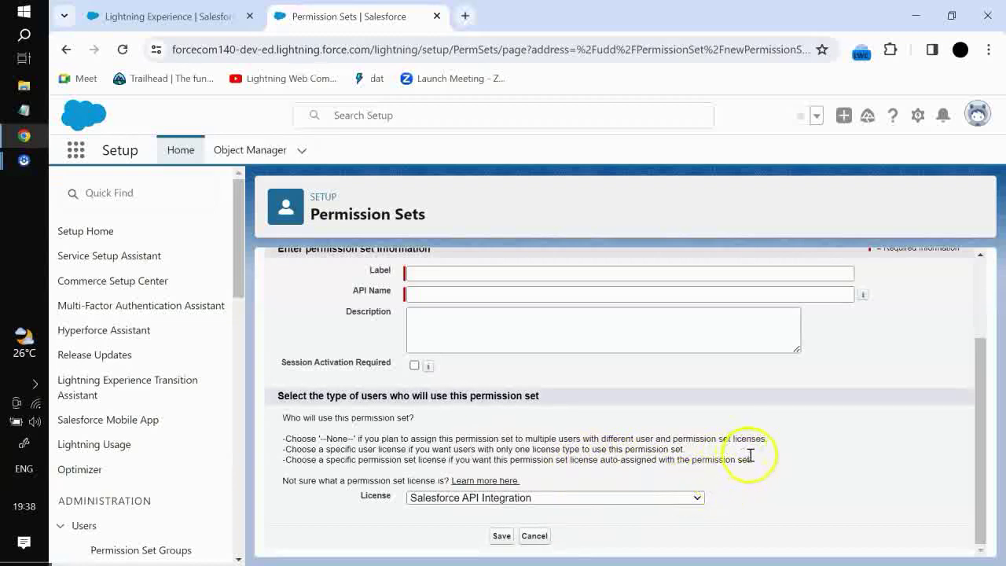
Set the new permission set's license to Analytics Cloud Integration User
click(696, 497)
scroll(539, 353, down, 1)
scroll(539, 338, up, 4)
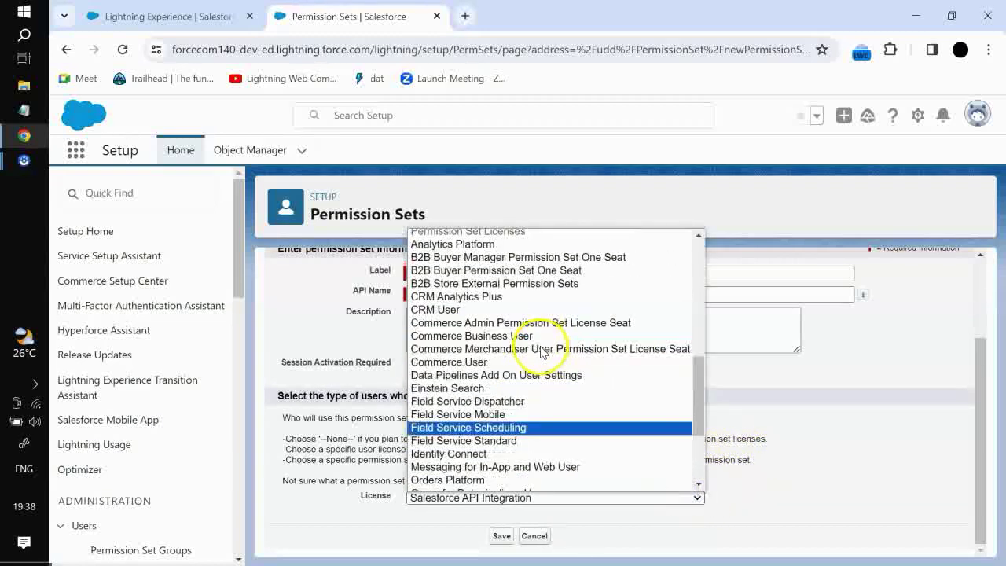
scroll(542, 349, down, 10)
scroll(540, 348, up, 3)
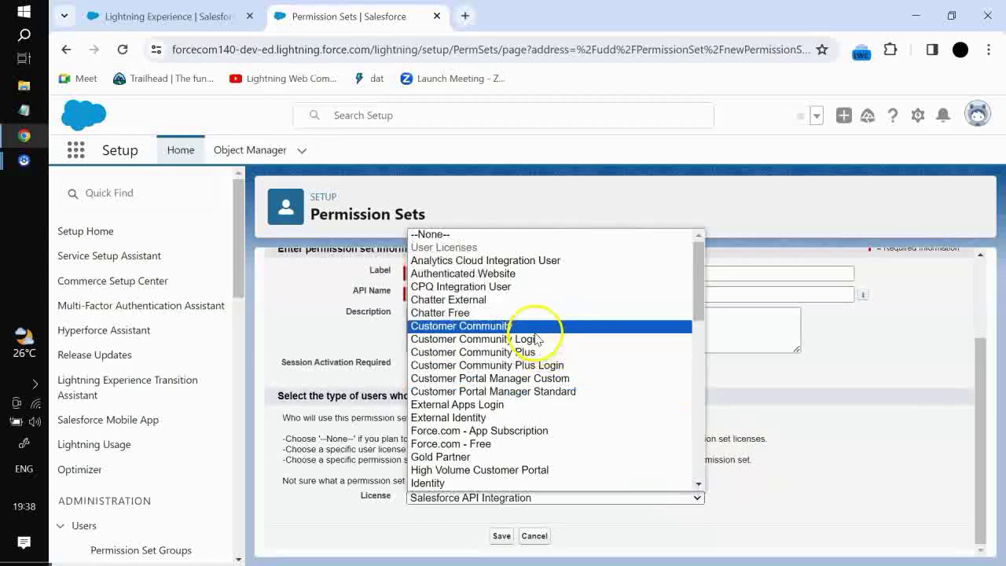
click(495, 261)
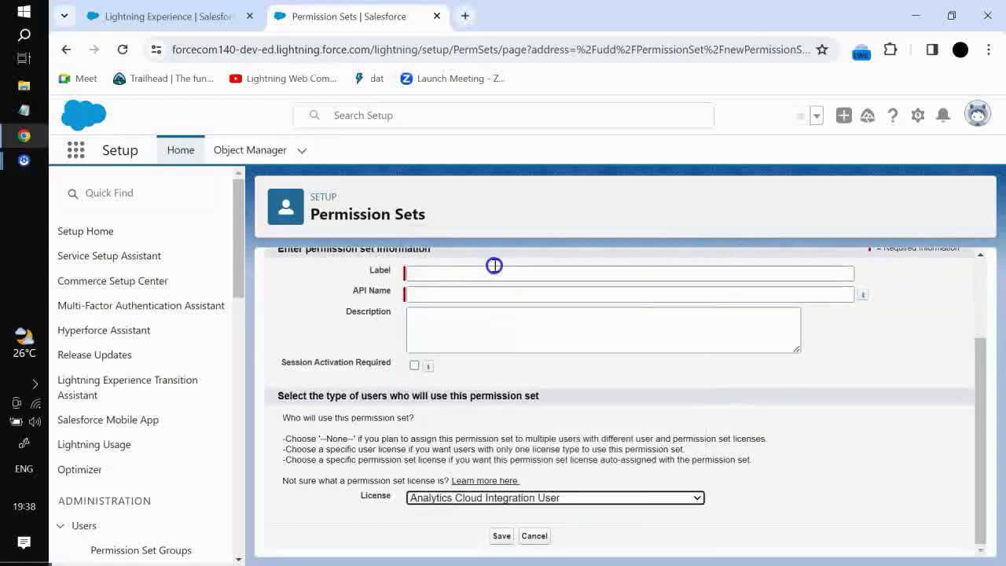
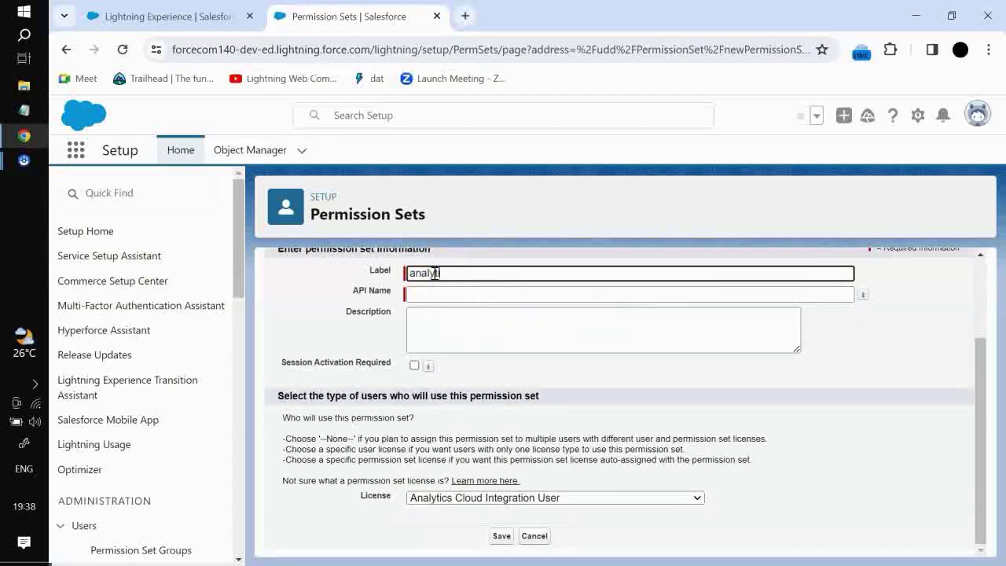
Give the new permission set the label and API name "analytics" and save it
click(433, 290)
click(422, 321)
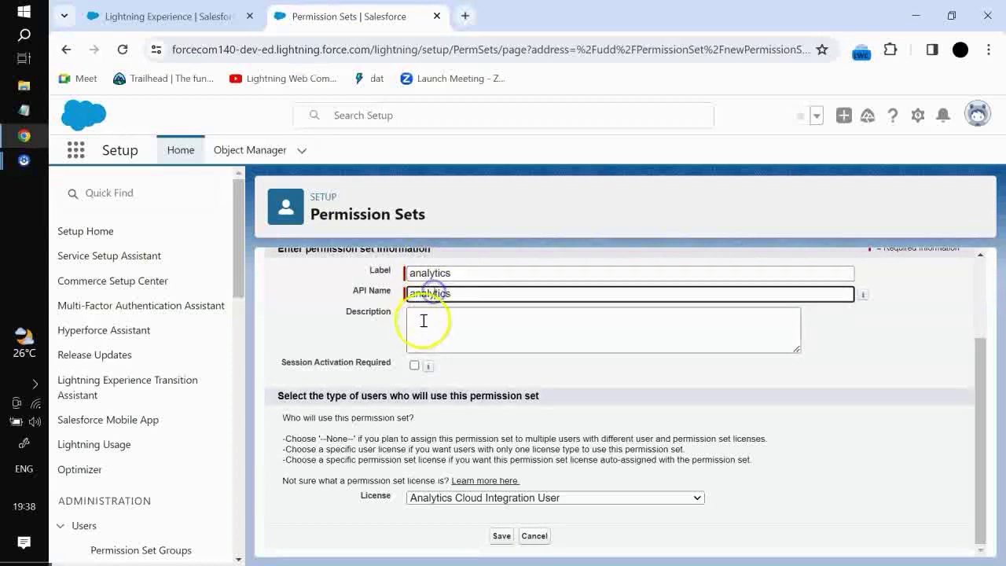
click(503, 535)
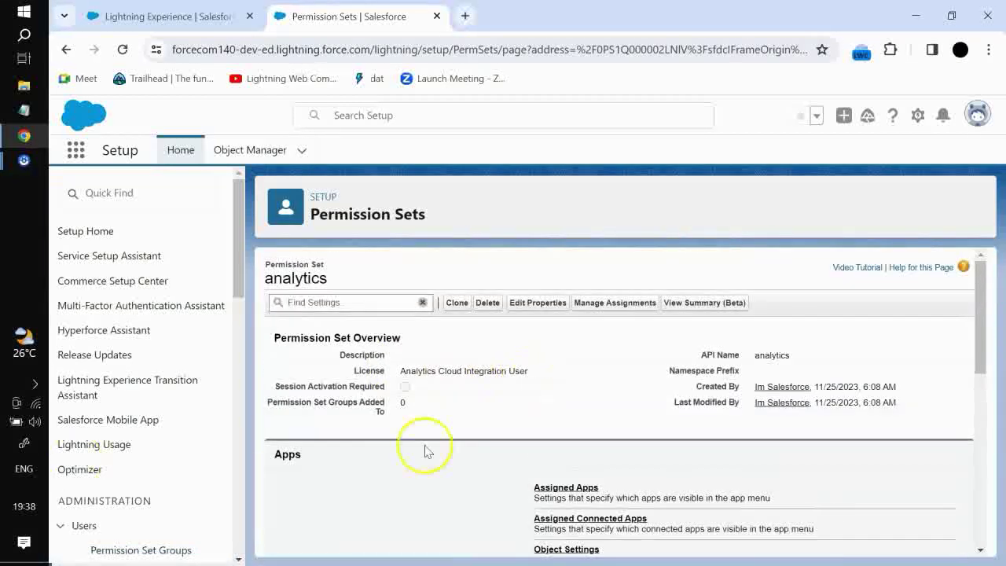
Search Setup for "integration" and open the Integration User's user record
click(166, 15)
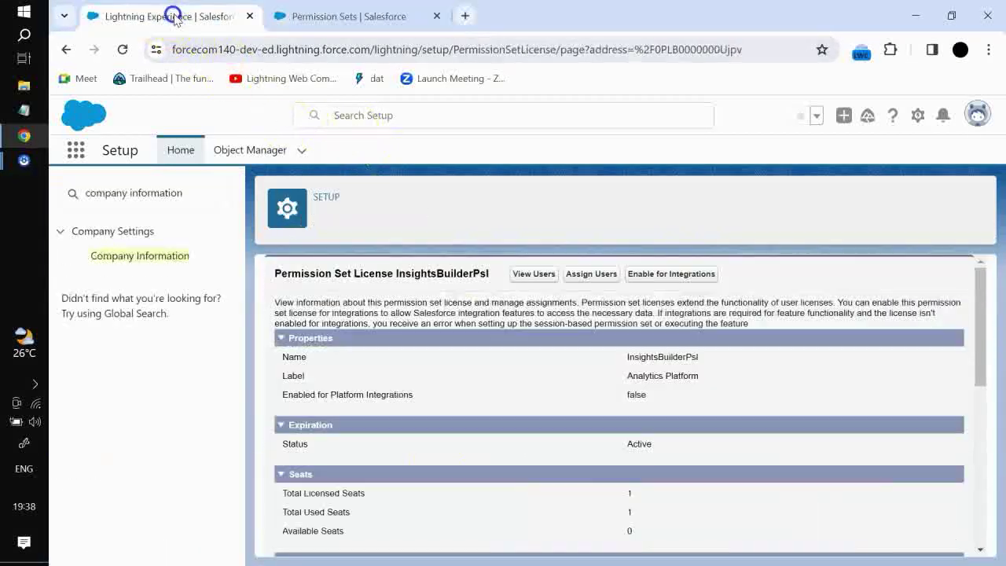
drag(189, 194, 99, 192)
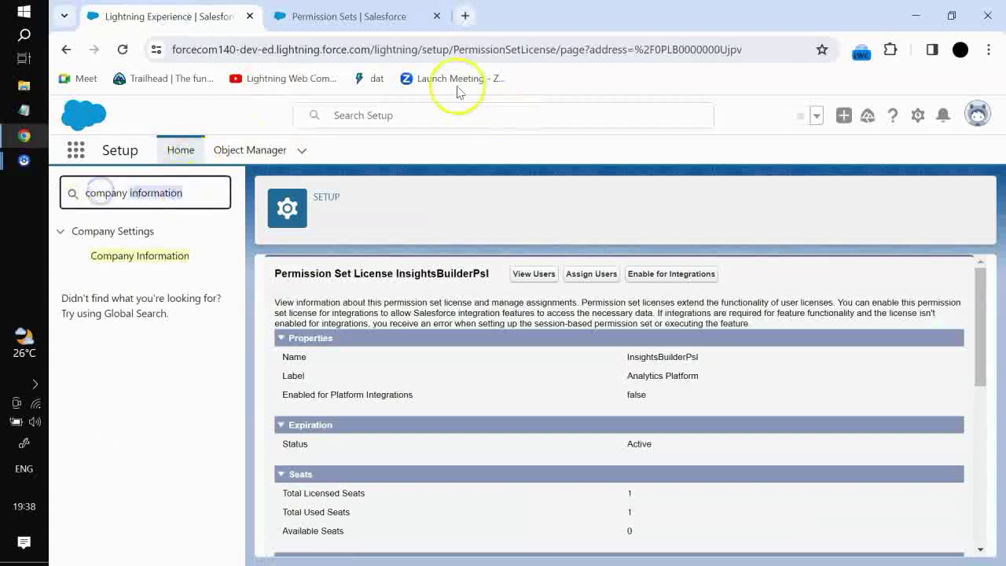
click(408, 109)
text(in)
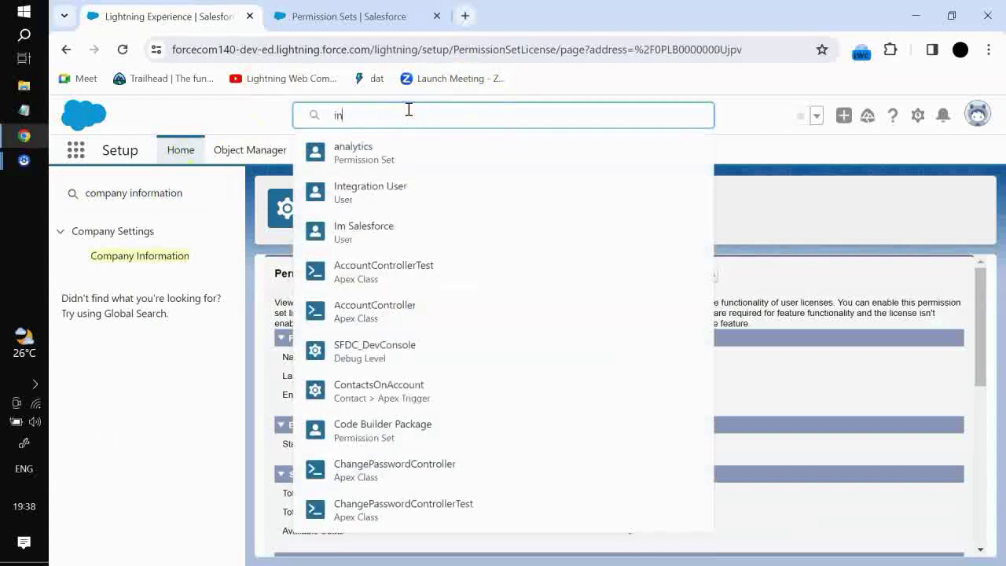
text(tegration)
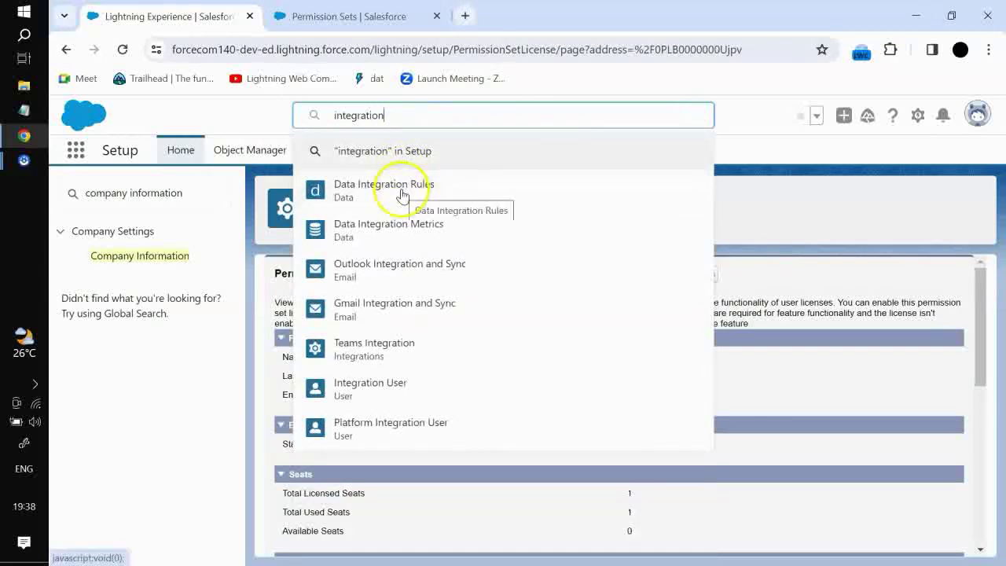
click(372, 388)
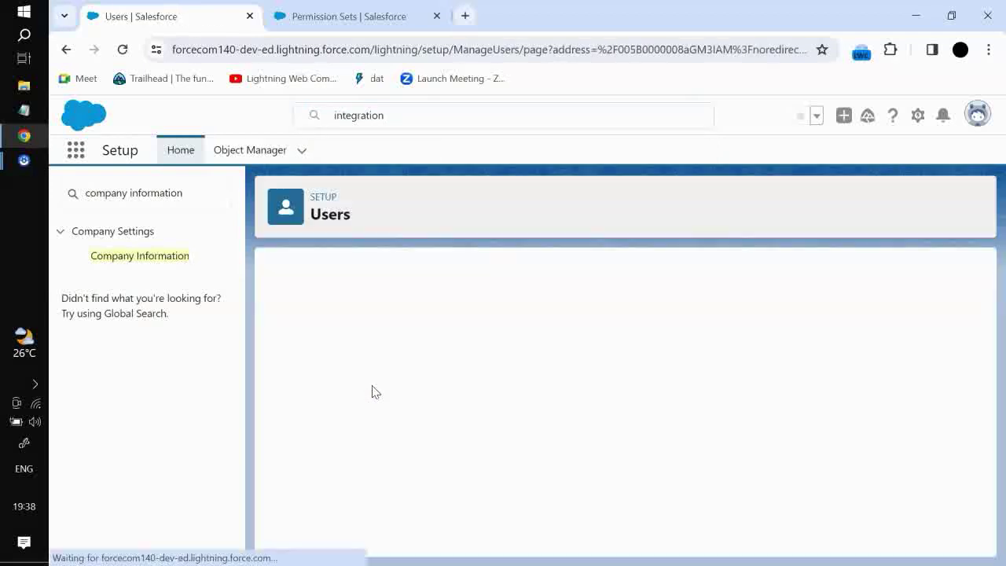
Review the Integration User's permission set assignments and permission set license assignments
scroll(399, 307, down, 10)
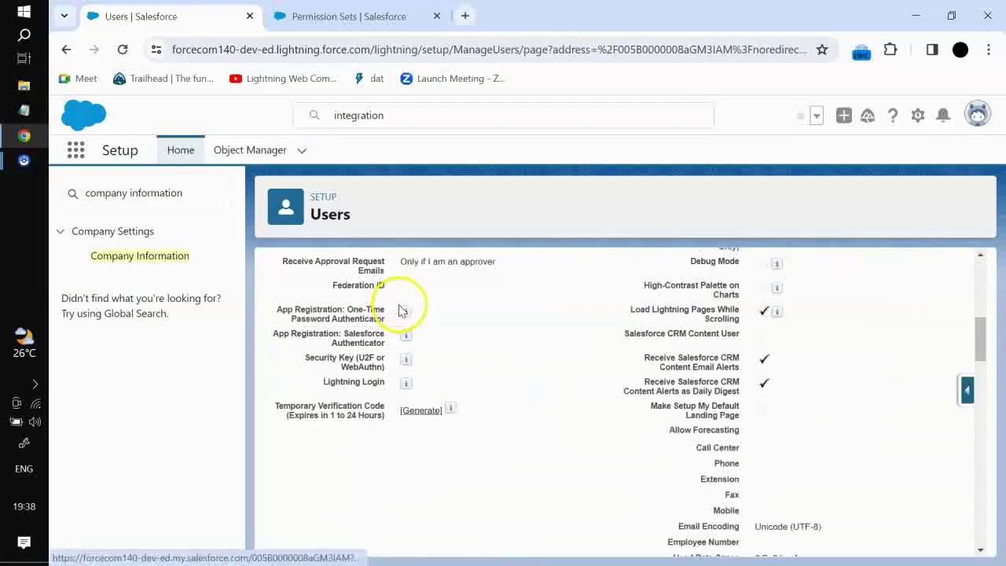
scroll(399, 321, down, 2)
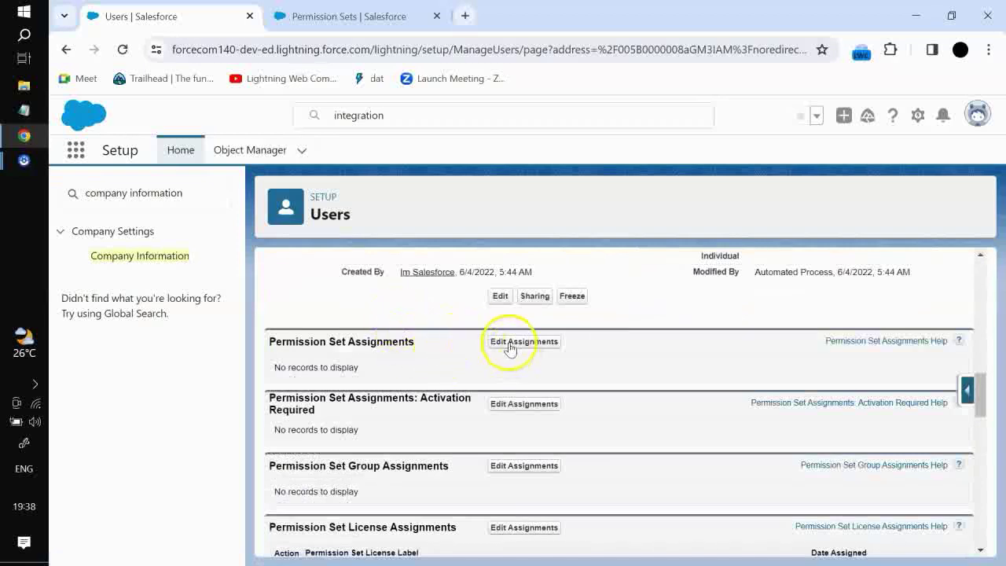
scroll(479, 358, down, 2)
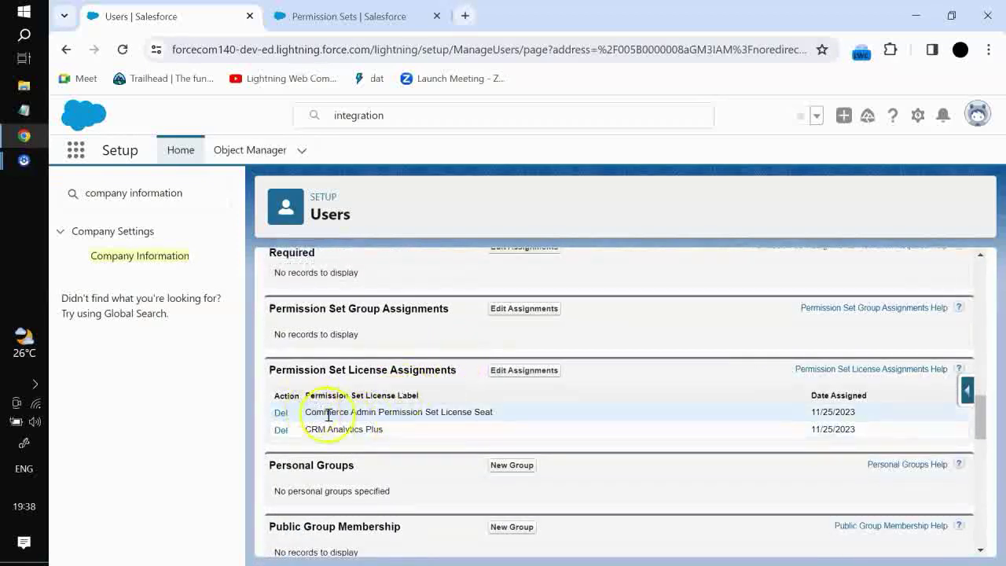
scroll(464, 411, up, 4)
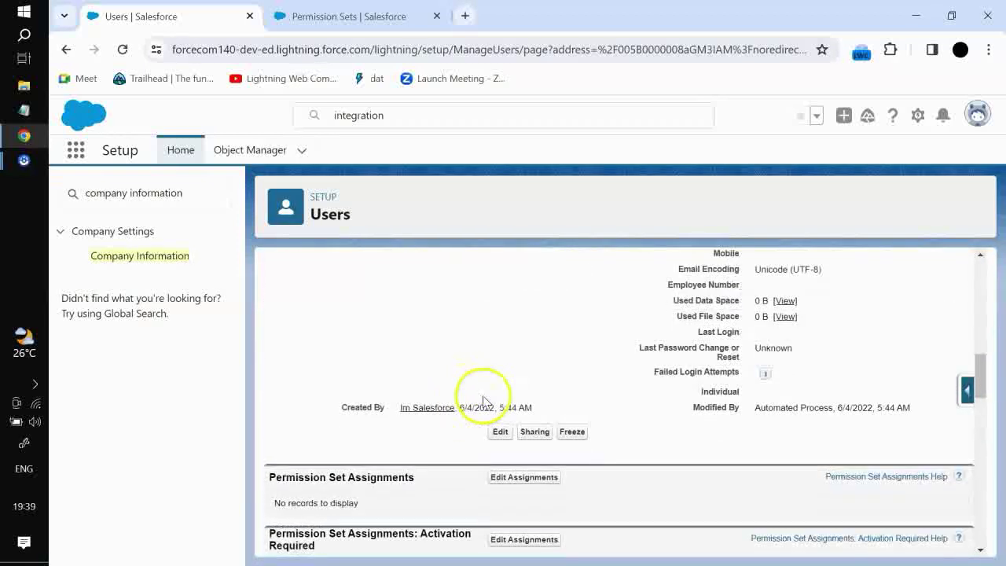
scroll(484, 393, down, 2)
Check the analytics permission set's license and look through the permission sets available to the Integration User
click(514, 340)
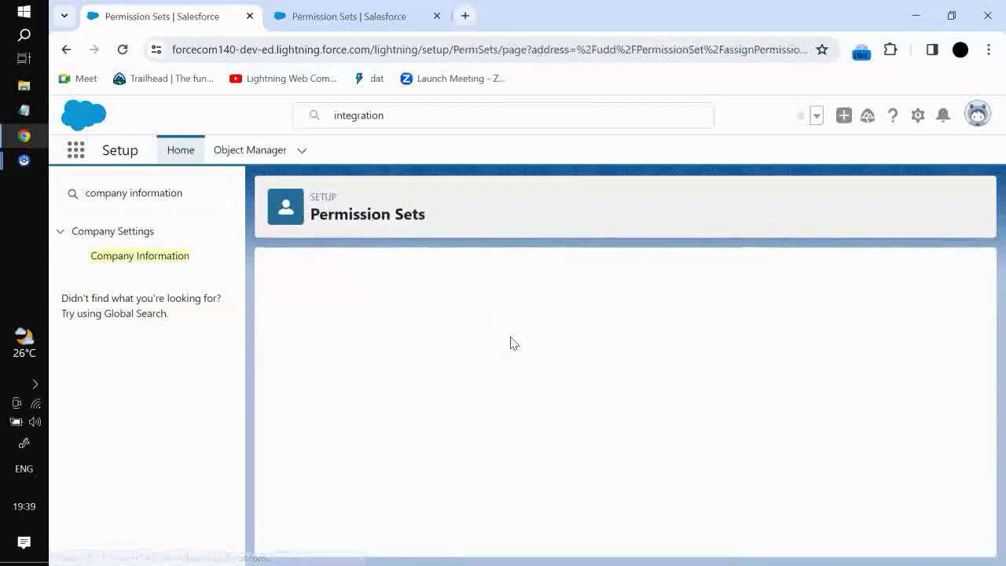
click(385, 16)
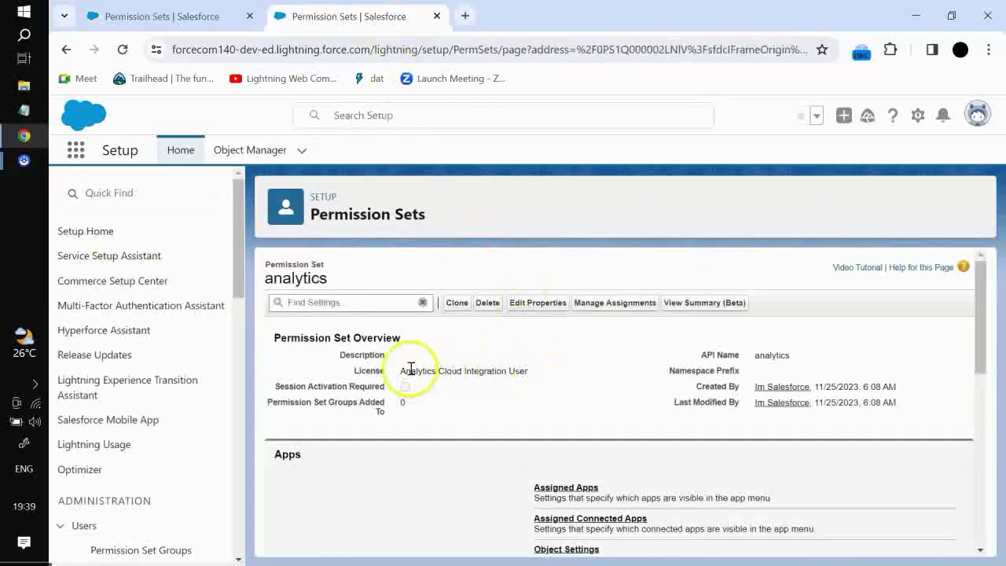
drag(424, 376, 519, 368)
click(196, 19)
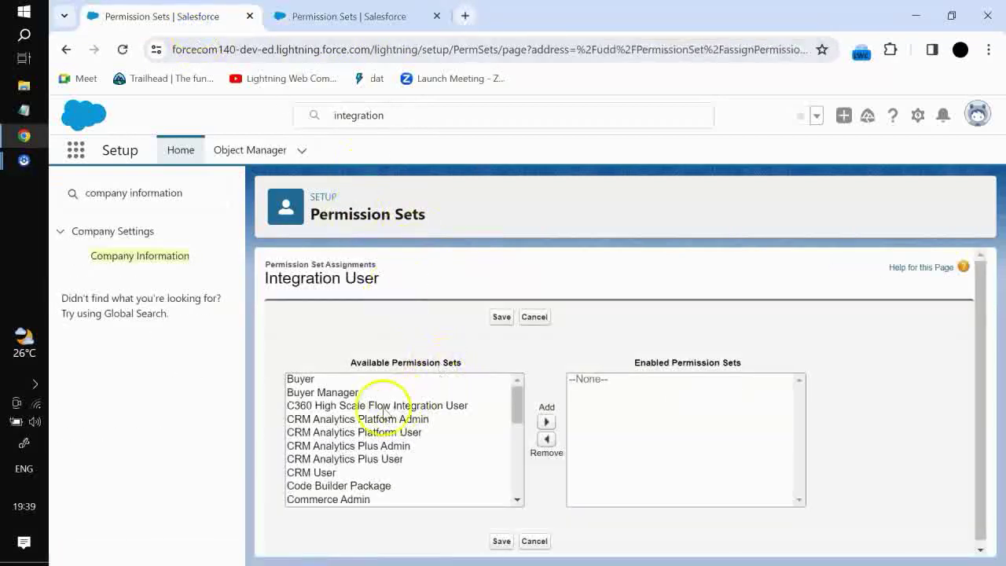
click(370, 393)
scroll(366, 440, down, 5)
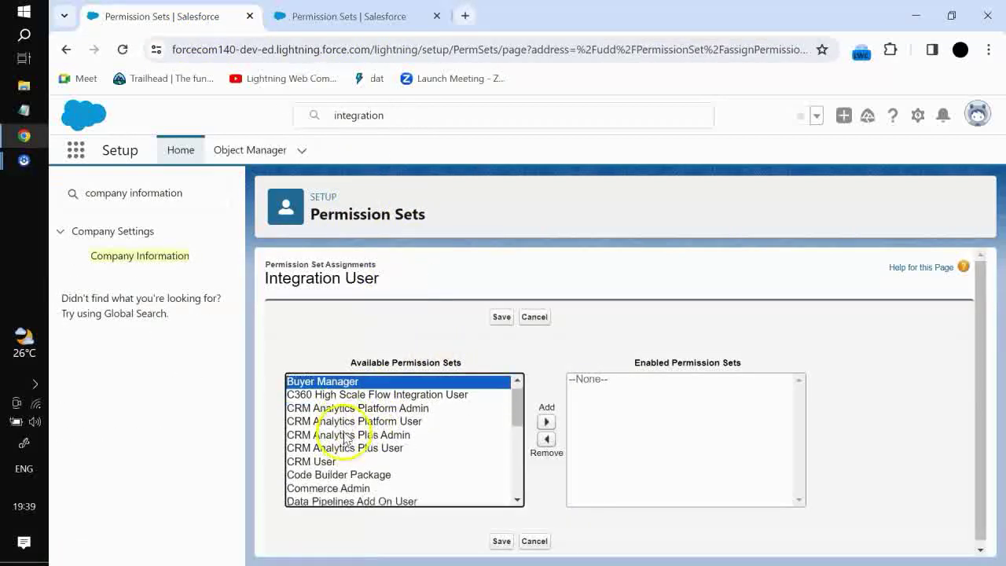
scroll(371, 424, up, 5)
scroll(374, 410, down, 2)
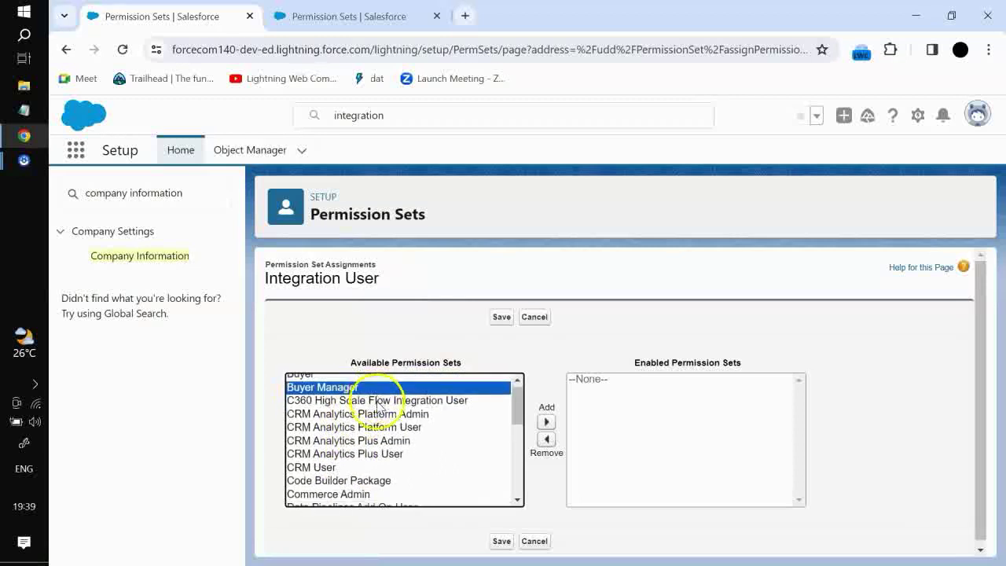
Return to the Integration User's details and compare the user license with the analytics permission set's license
click(67, 49)
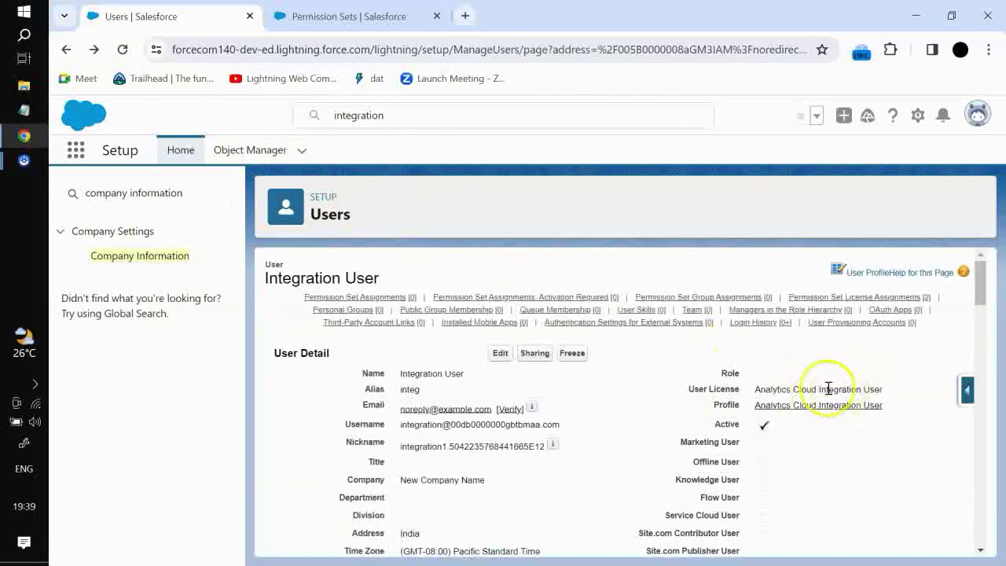
click(379, 16)
drag(400, 371, 509, 376)
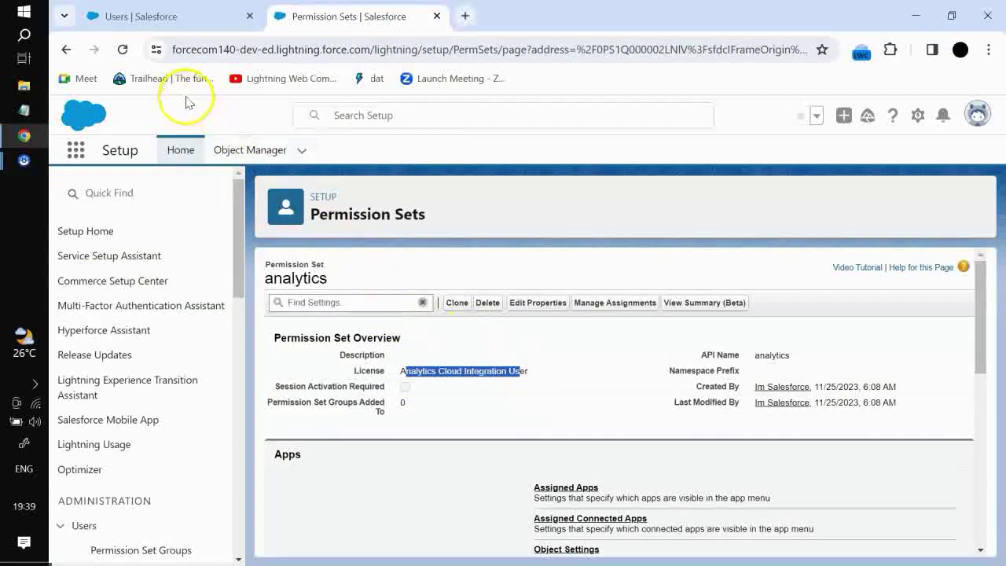
click(129, 19)
Add the analytics permission set to the Integration User's enabled permission sets and save the assignment
scroll(396, 332, down, 15)
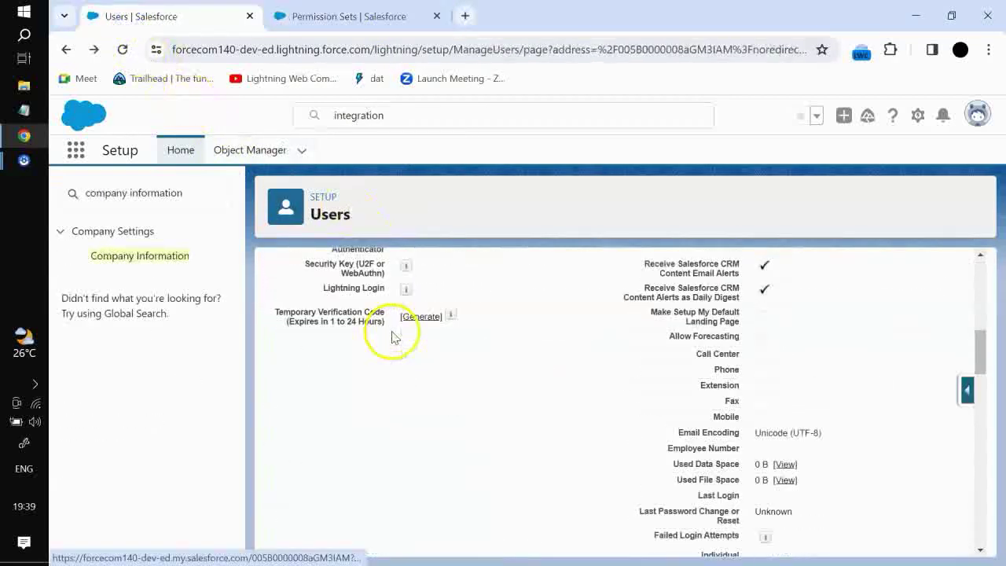
click(513, 419)
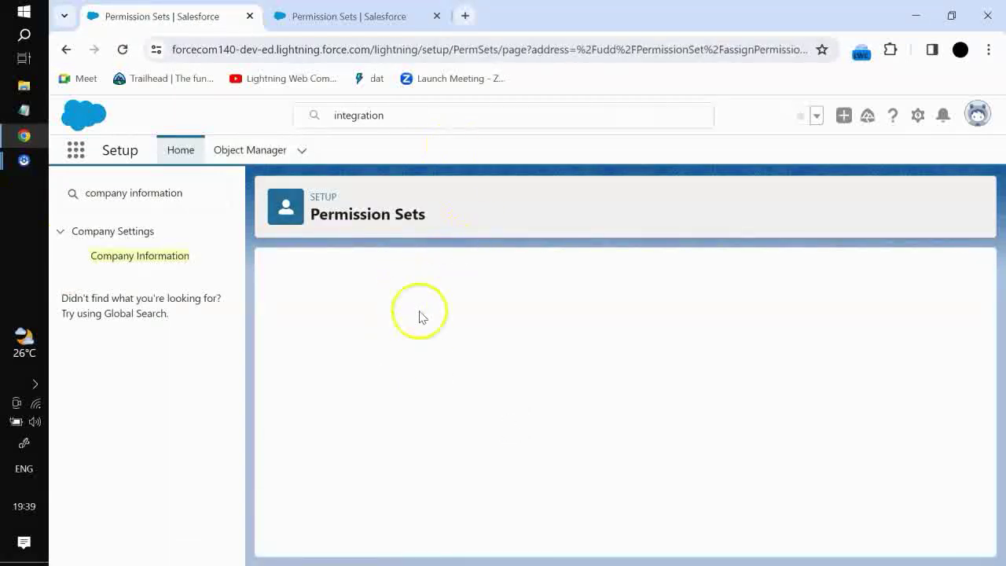
click(399, 419)
scroll(399, 419, down, 2)
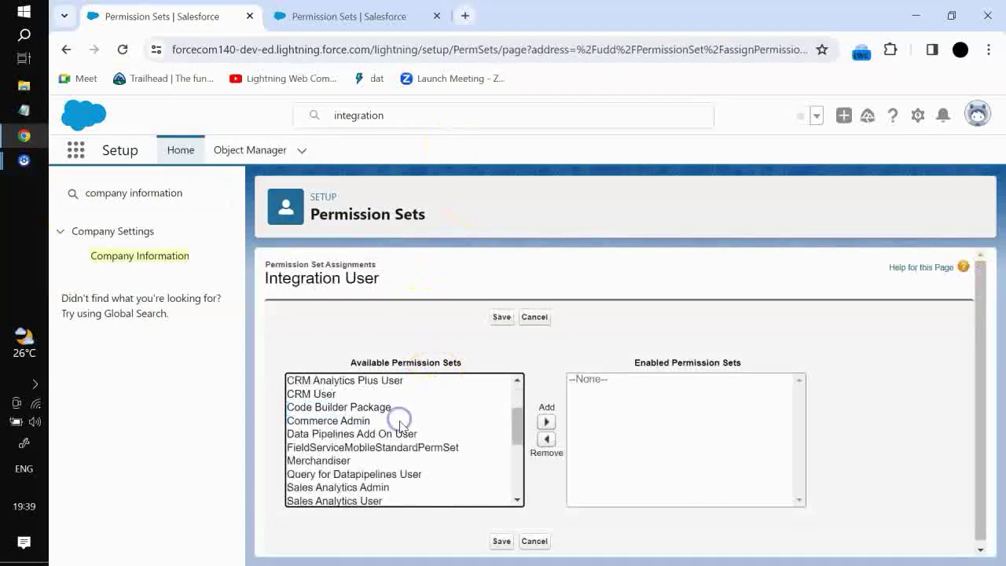
key(End)
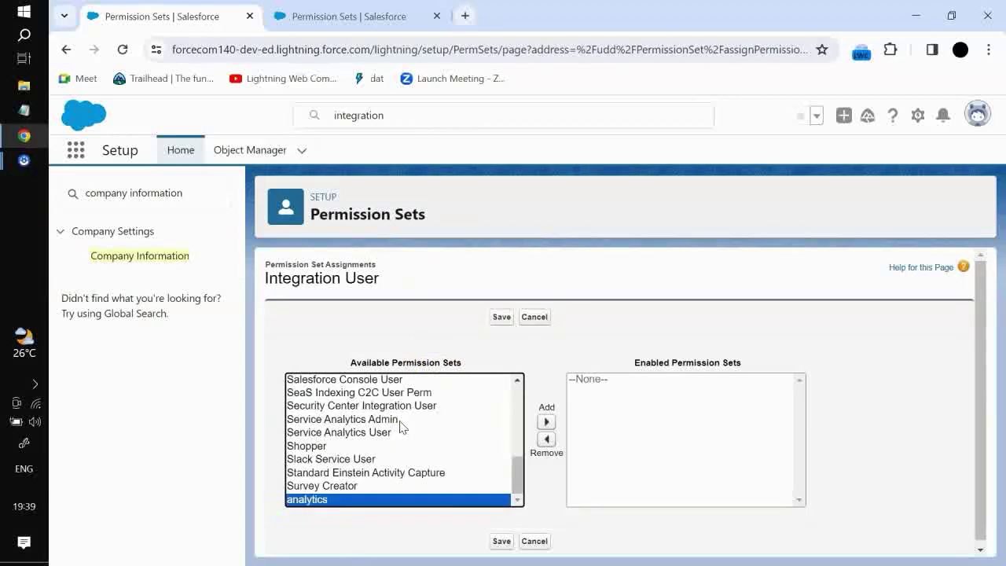
click(547, 422)
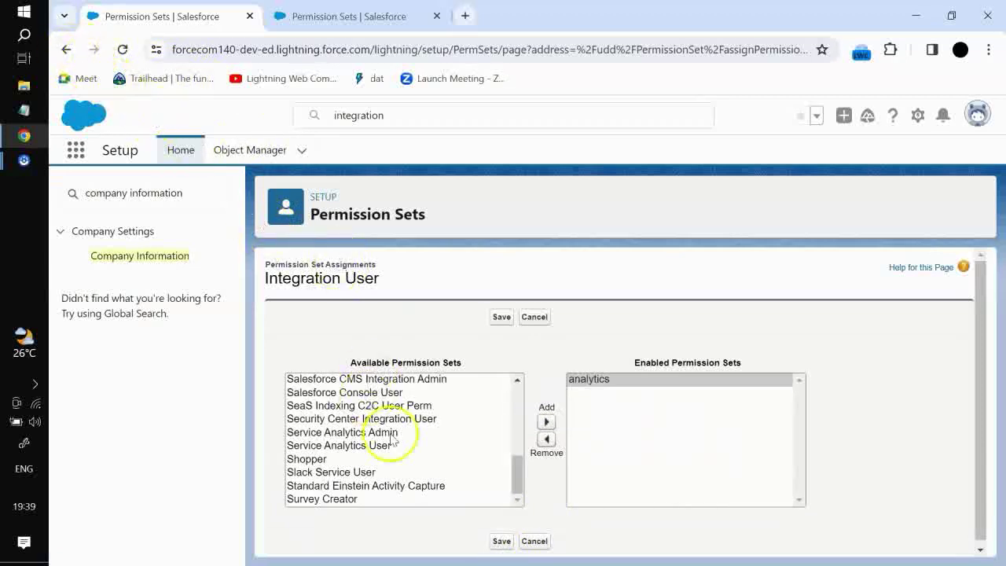
click(500, 541)
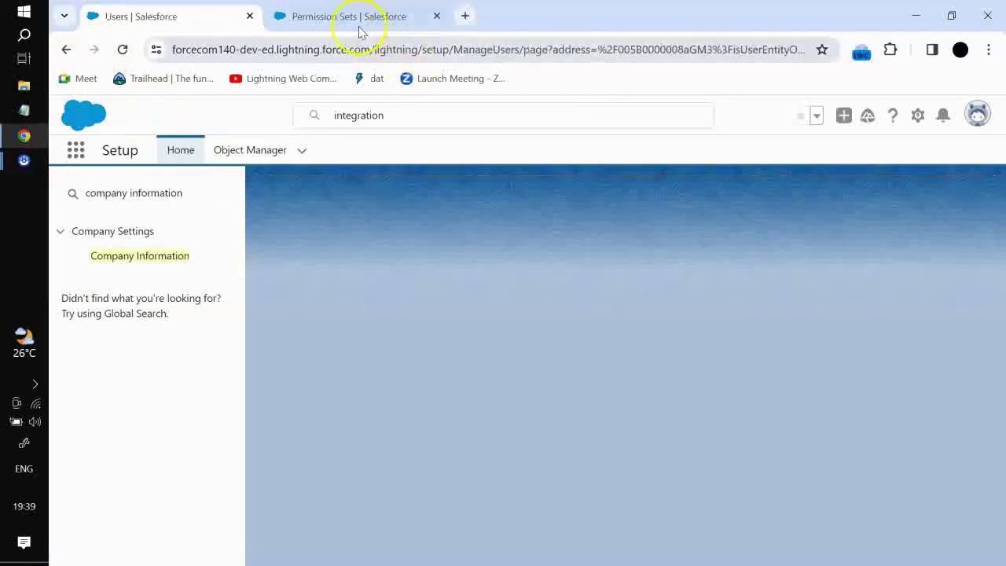
Recheck the analytics permission set's name and license against the Integration User's user license
click(353, 17)
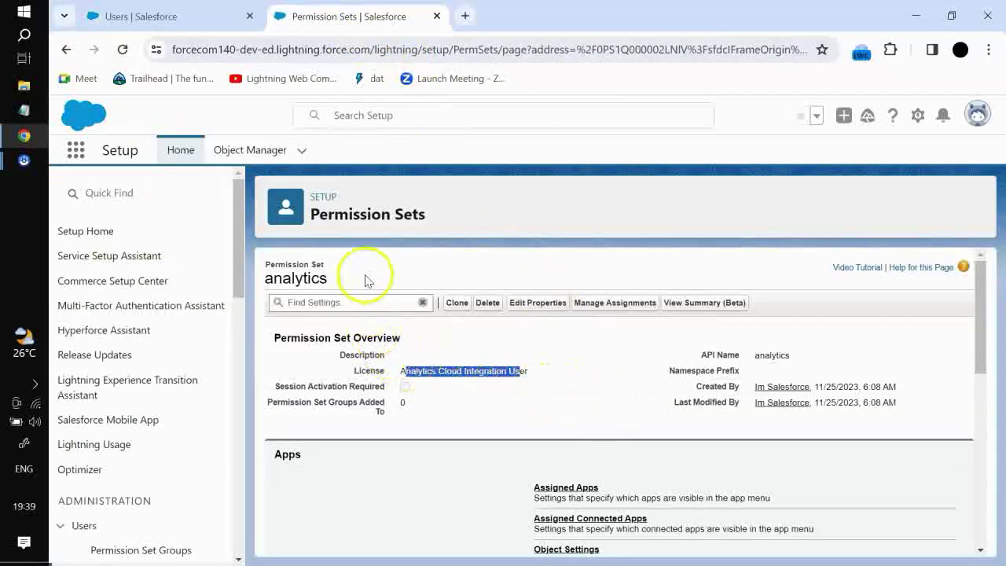
click(277, 270)
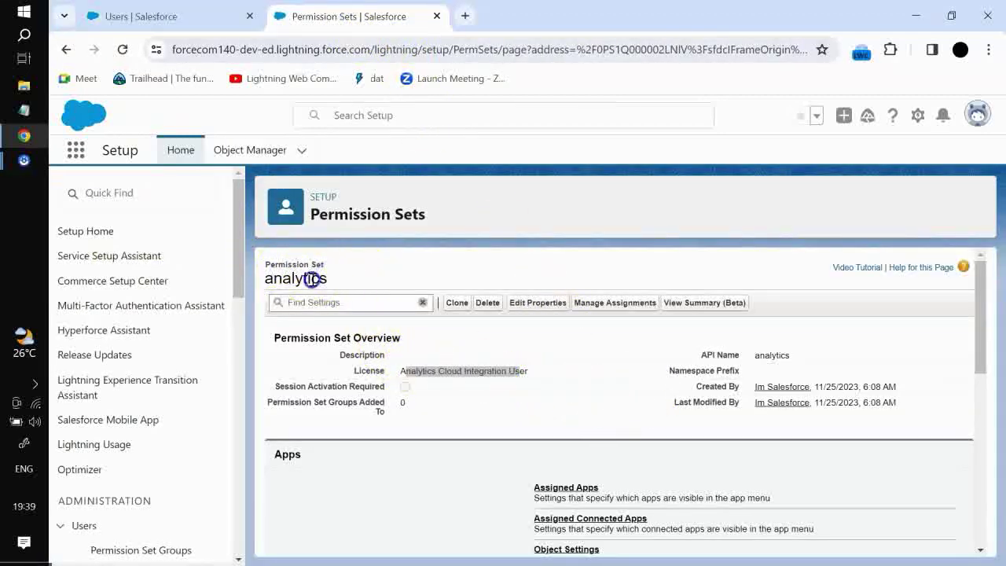
double_click(312, 280)
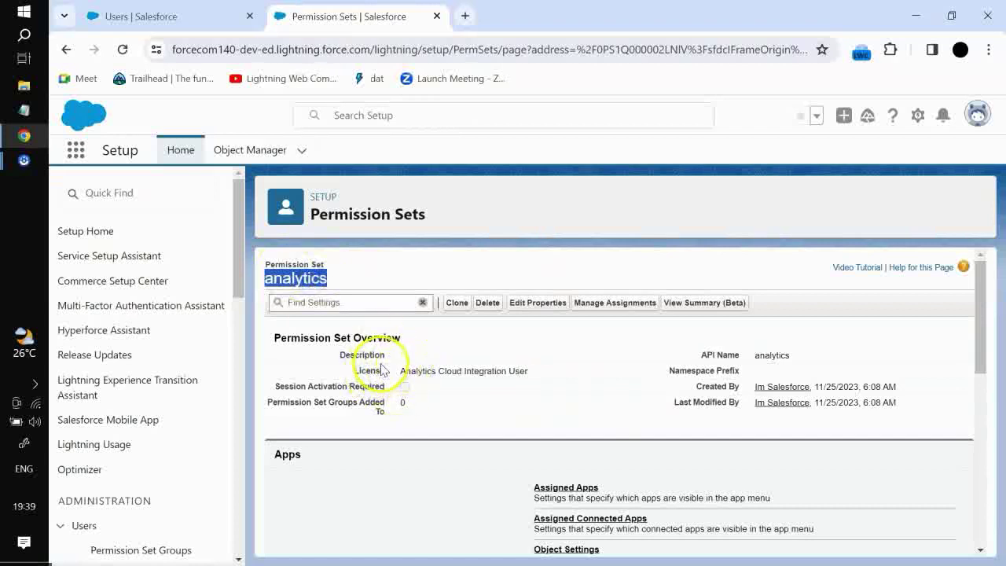
drag(400, 371, 414, 375)
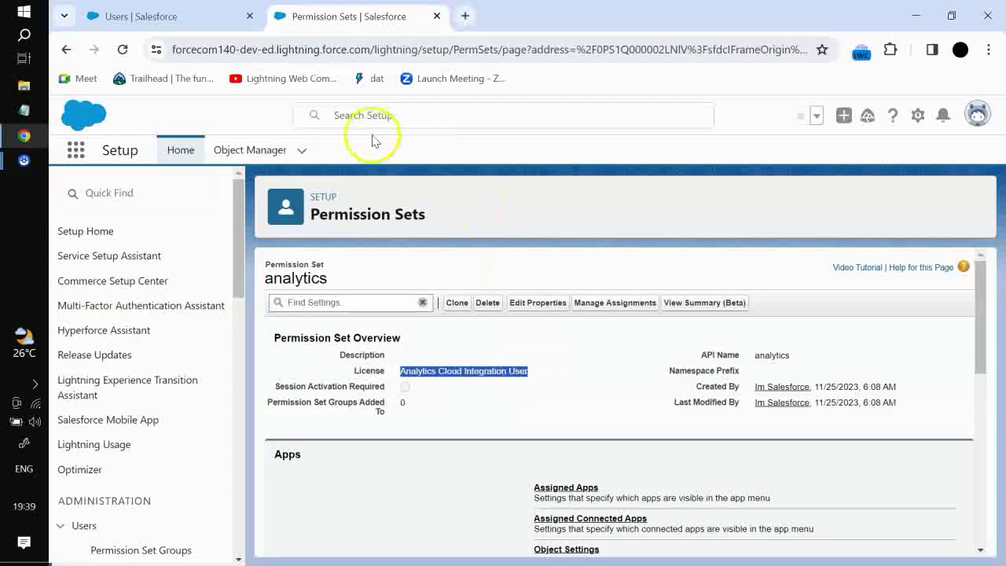
click(192, 22)
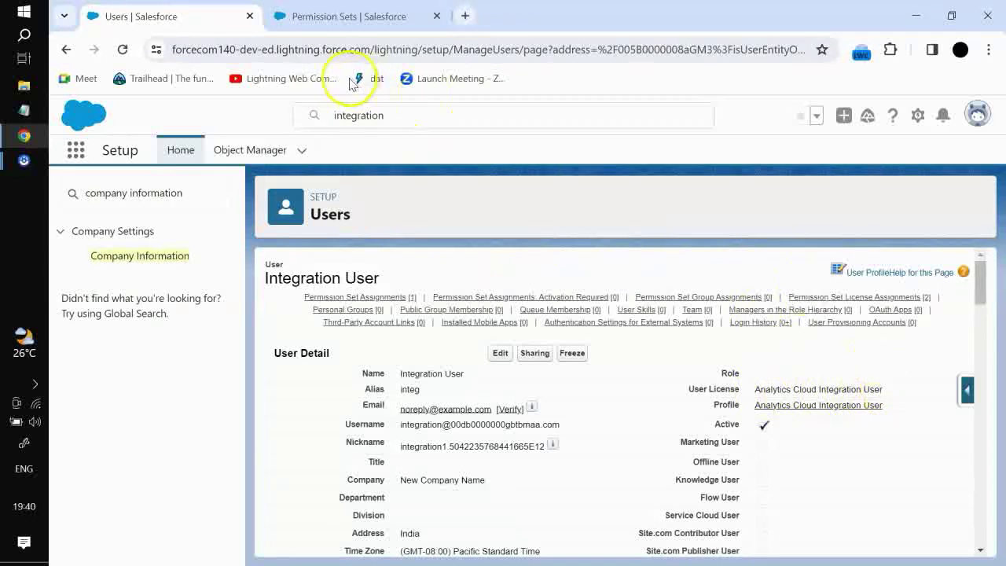
Open the System Administrator user's record from the recent Setup items and check its user license
click(393, 115)
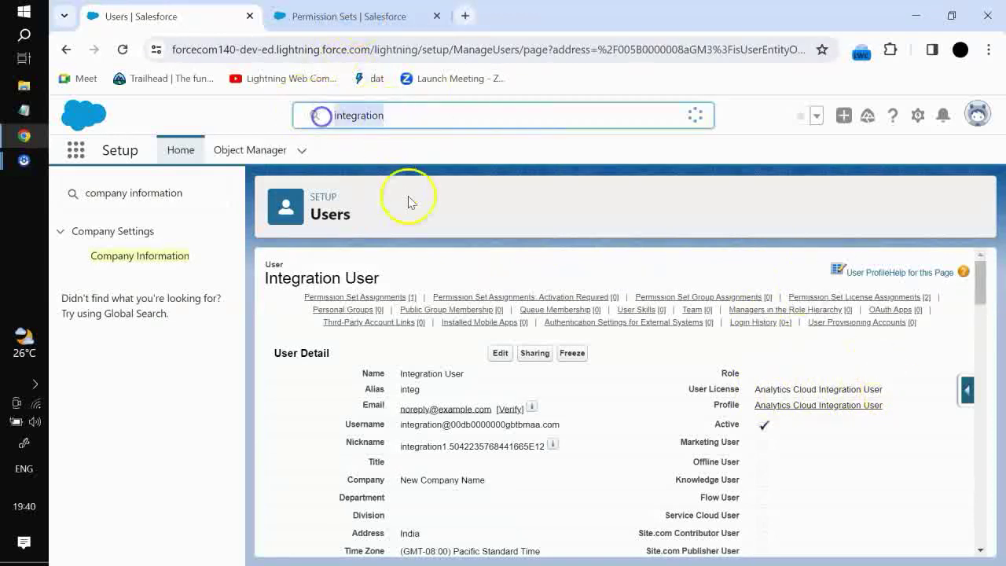
key(BackSpace)
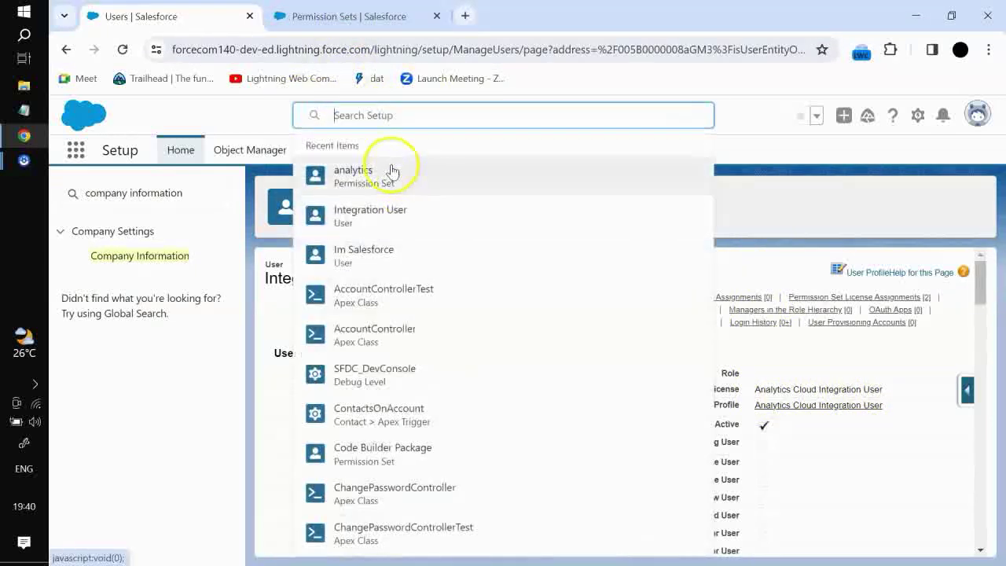
click(395, 255)
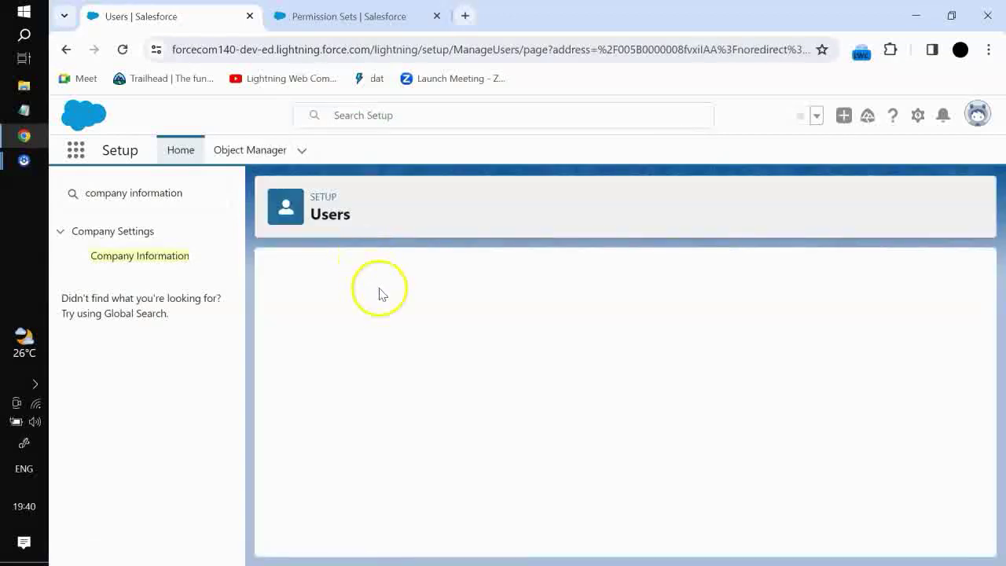
scroll(422, 314, down, 1)
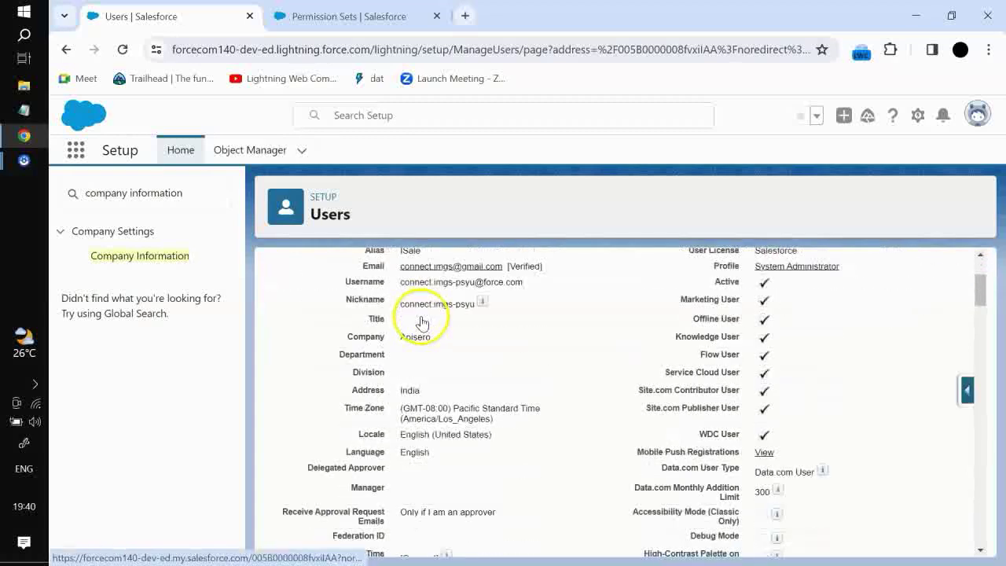
scroll(550, 333, up, 3)
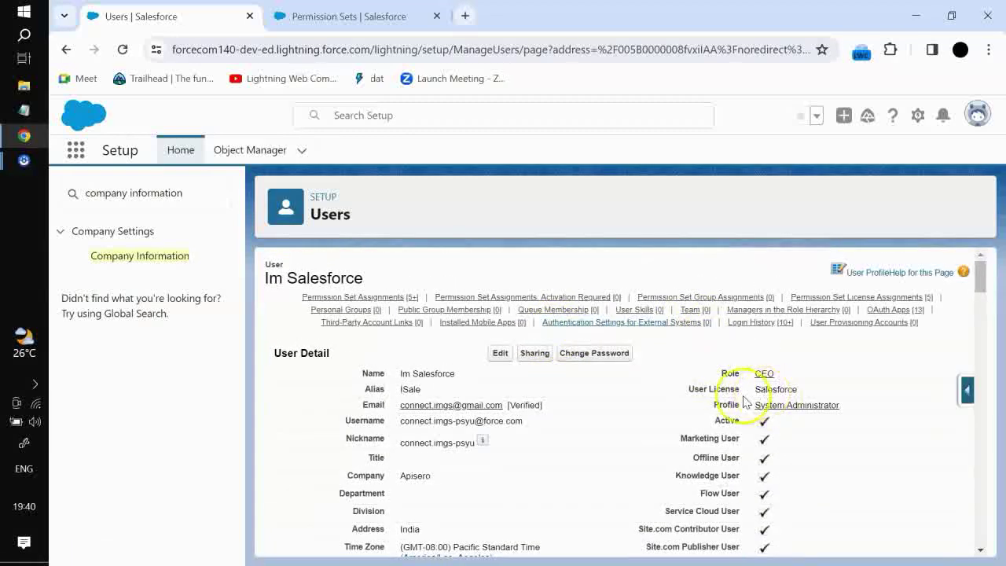
double_click(691, 389)
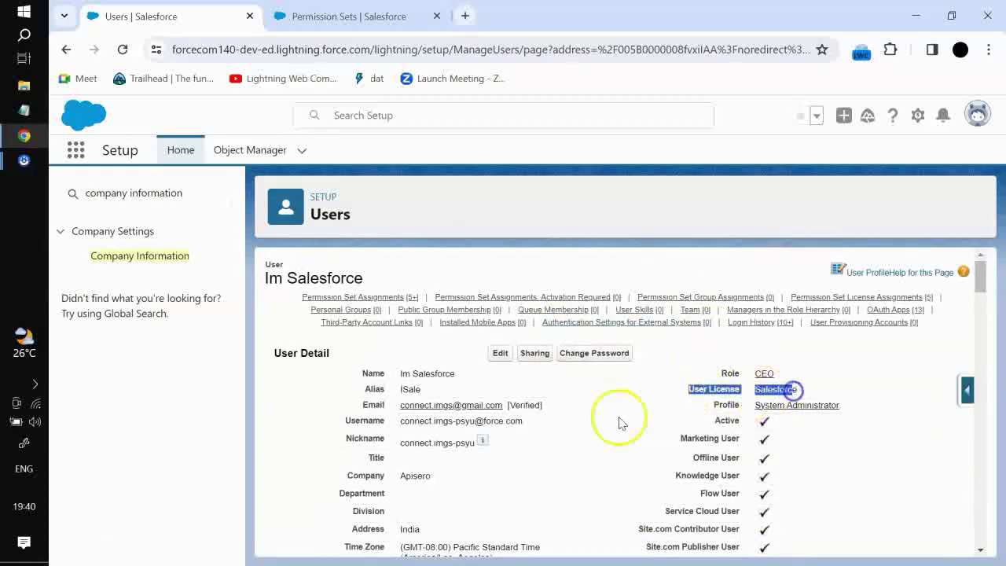
Check the System Administrator user's available permission sets for the analytics set, compare its license, and leave the assignments unsaved
scroll(566, 388, down, 15)
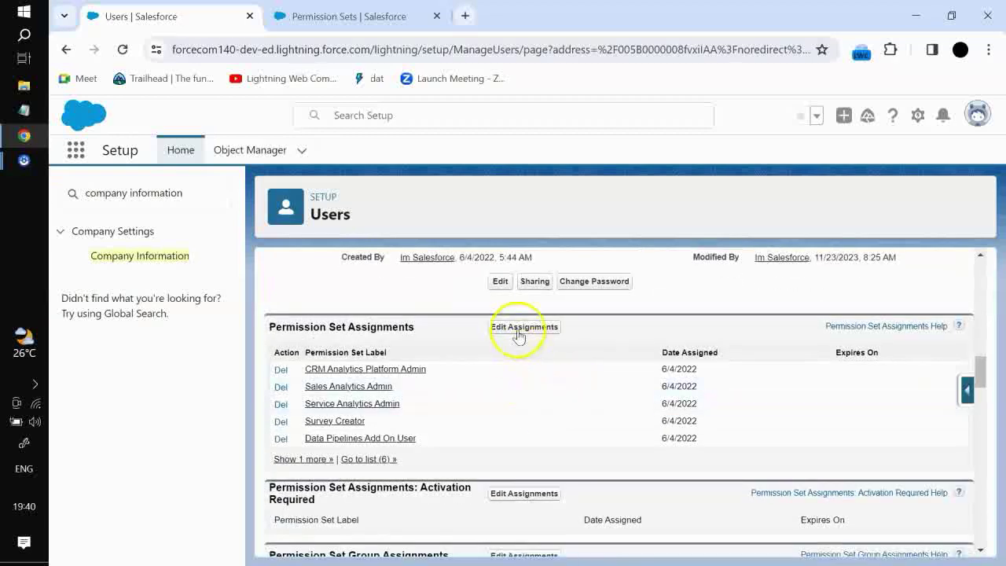
click(517, 327)
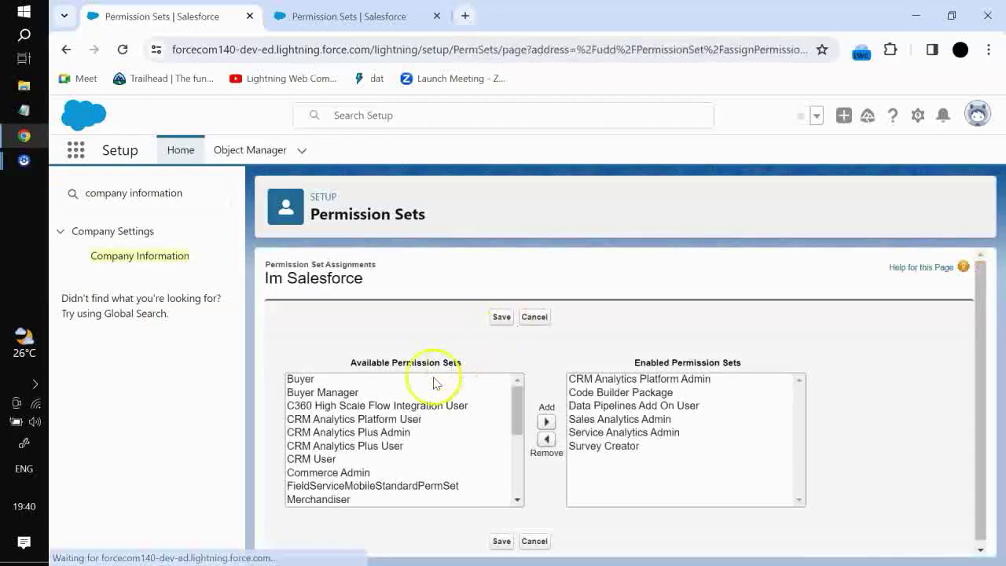
click(404, 404)
scroll(411, 419, down, 5)
scroll(396, 422, up, 5)
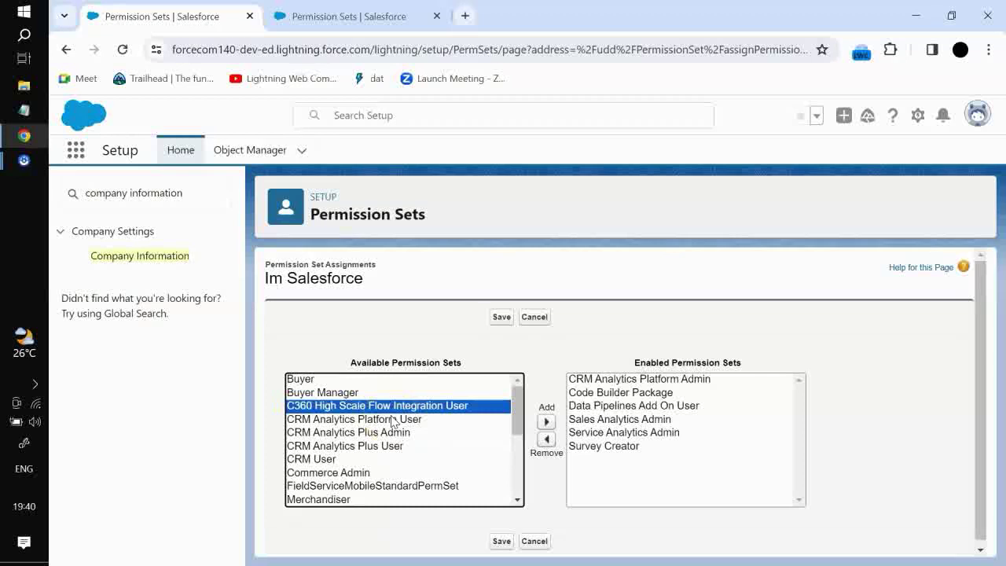
click(382, 17)
triple_click(402, 371)
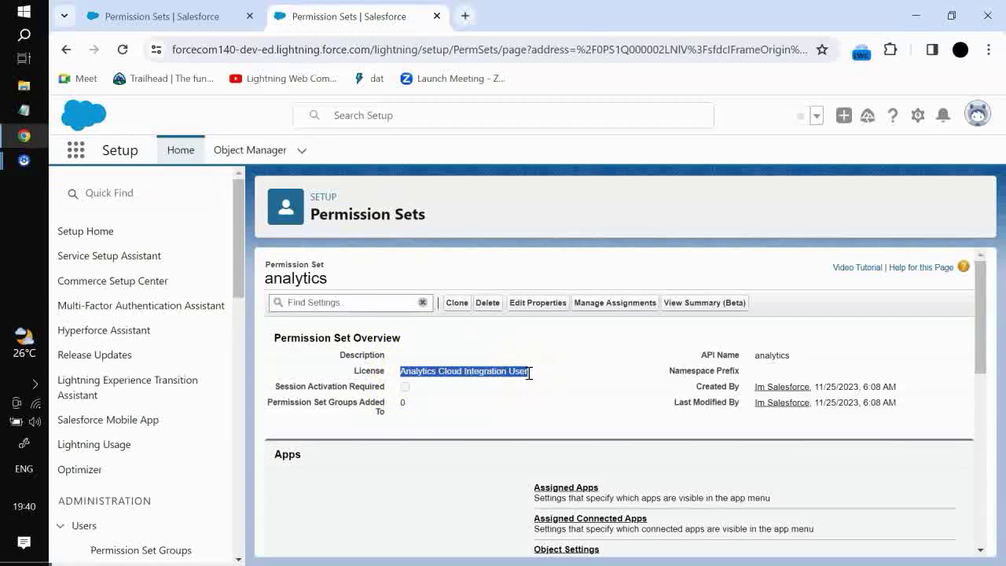
click(169, 22)
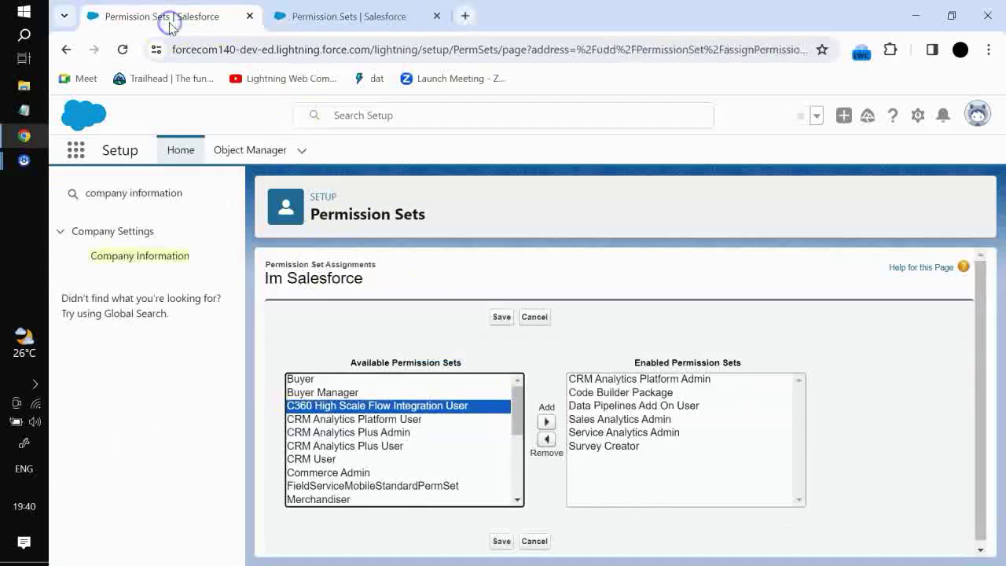
click(533, 318)
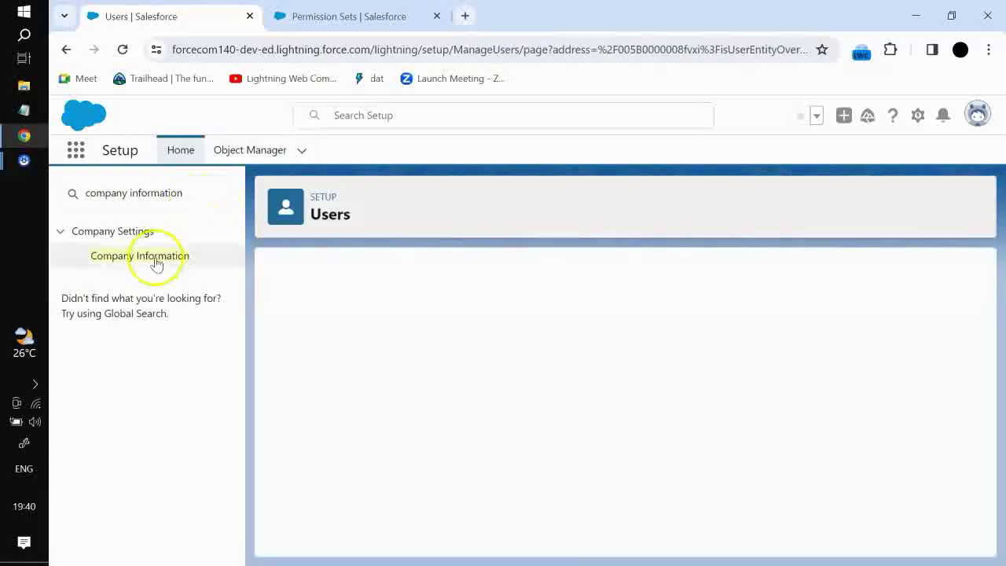
Open Company Information and review the Commerce Admin Permission Set License Seat entry under Permission Set Licenses
click(154, 258)
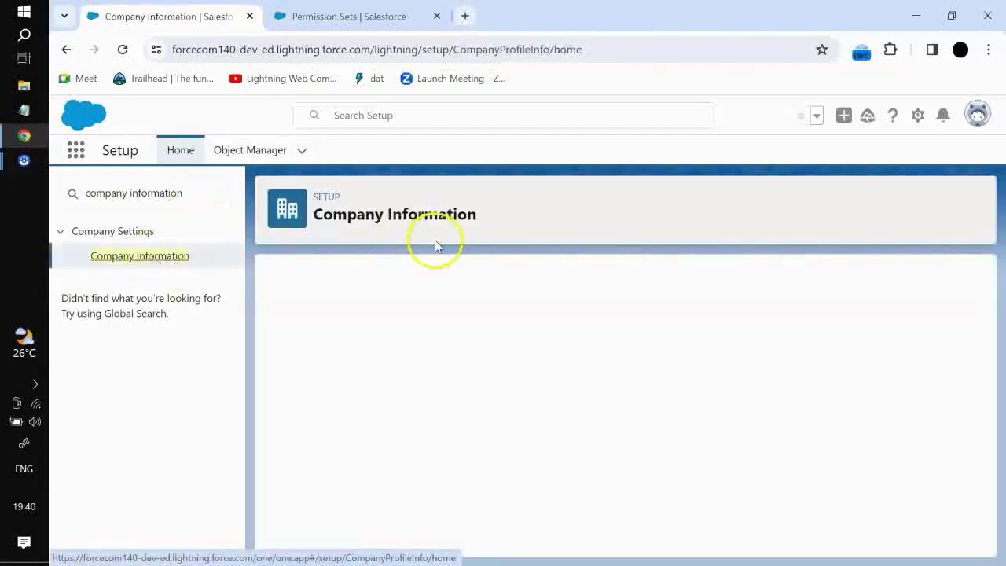
scroll(404, 401, down, 10)
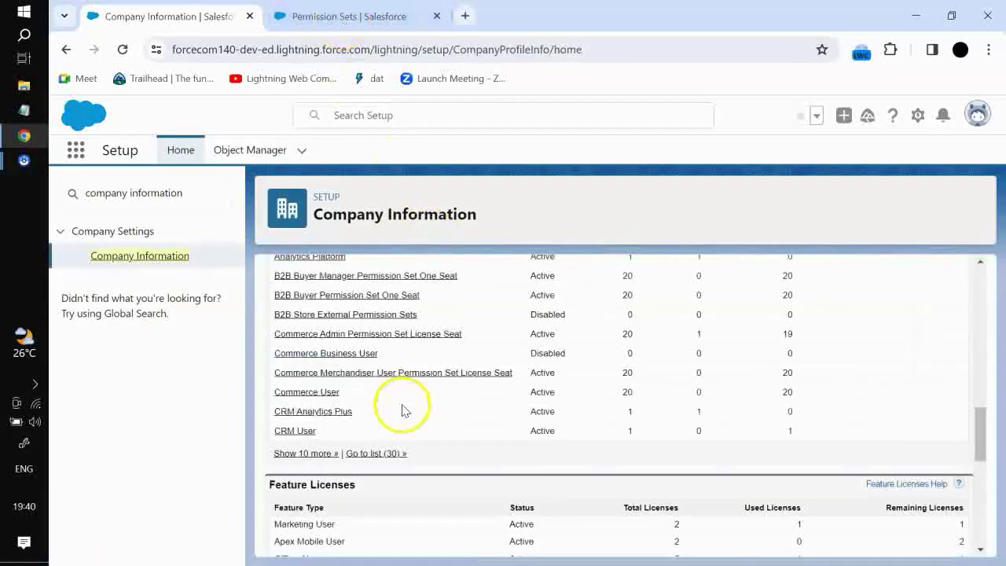
scroll(404, 401, up, 1)
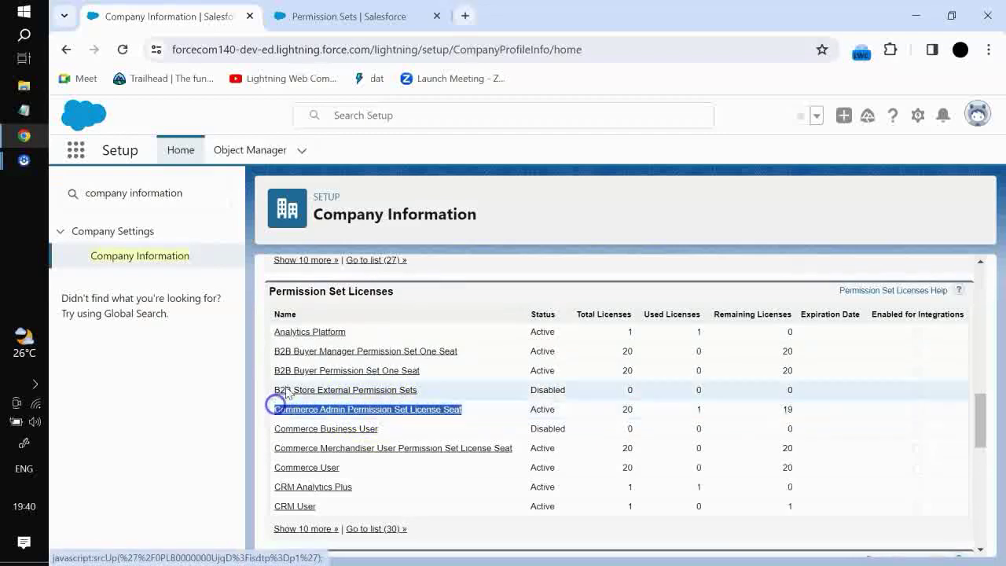
Check whether the analytics permission set's properties allow changing its license, and close them without saving
click(328, 17)
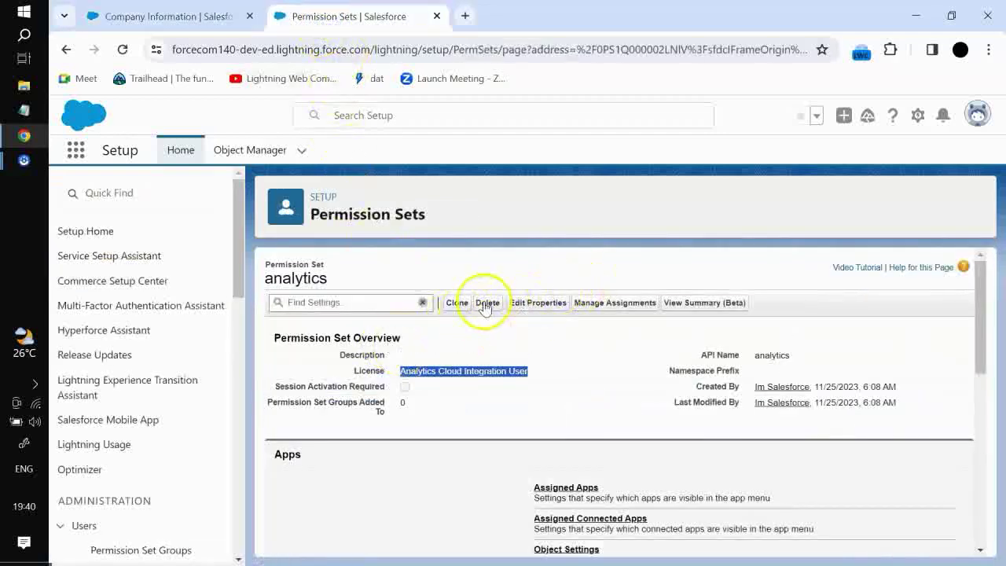
click(522, 303)
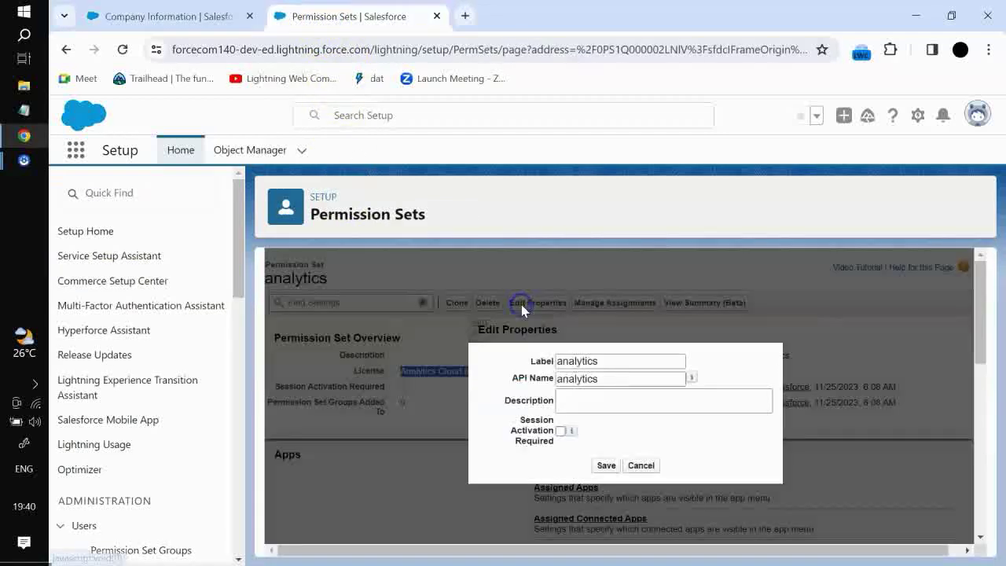
click(640, 465)
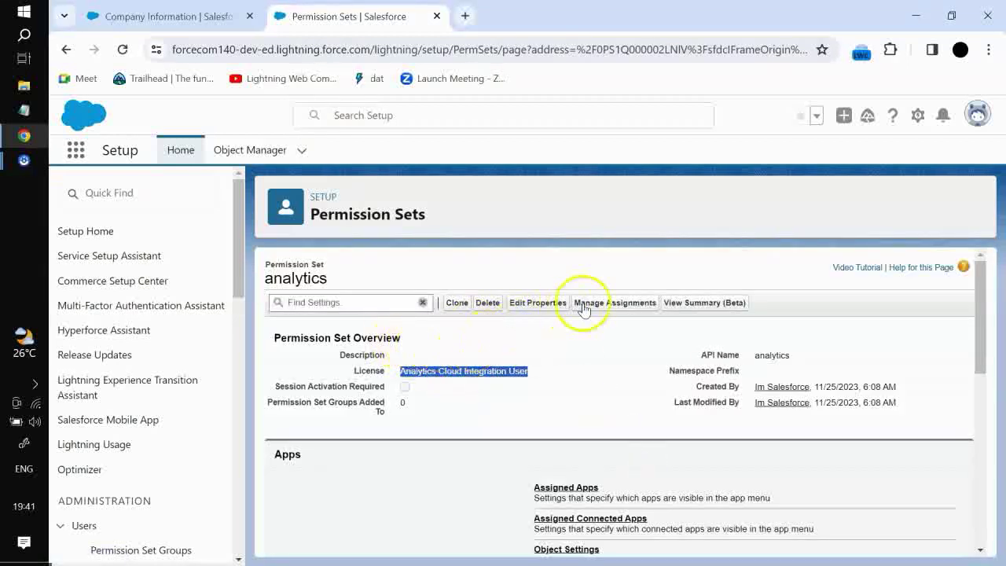
scroll(507, 373, down, 2)
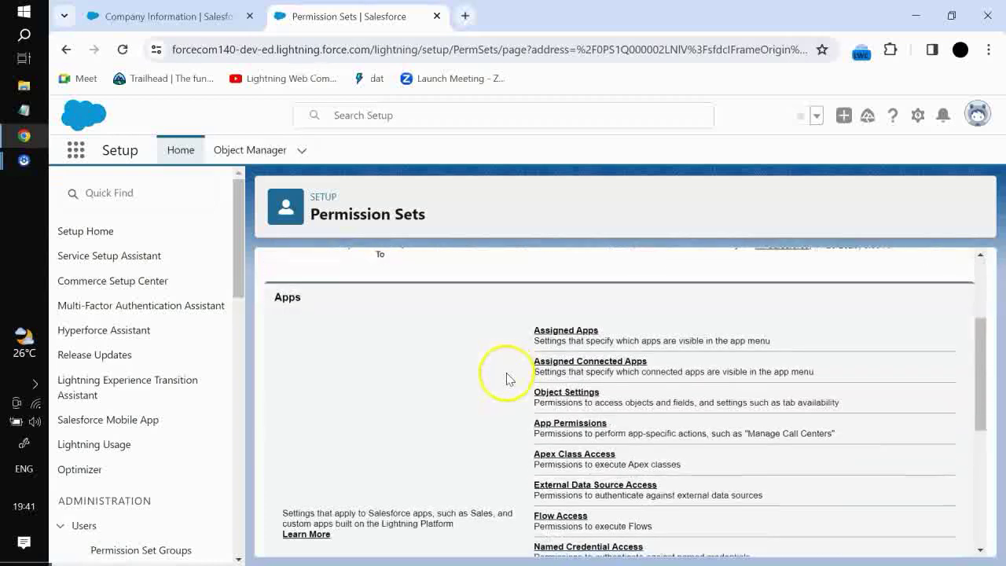
scroll(502, 372, up, 2)
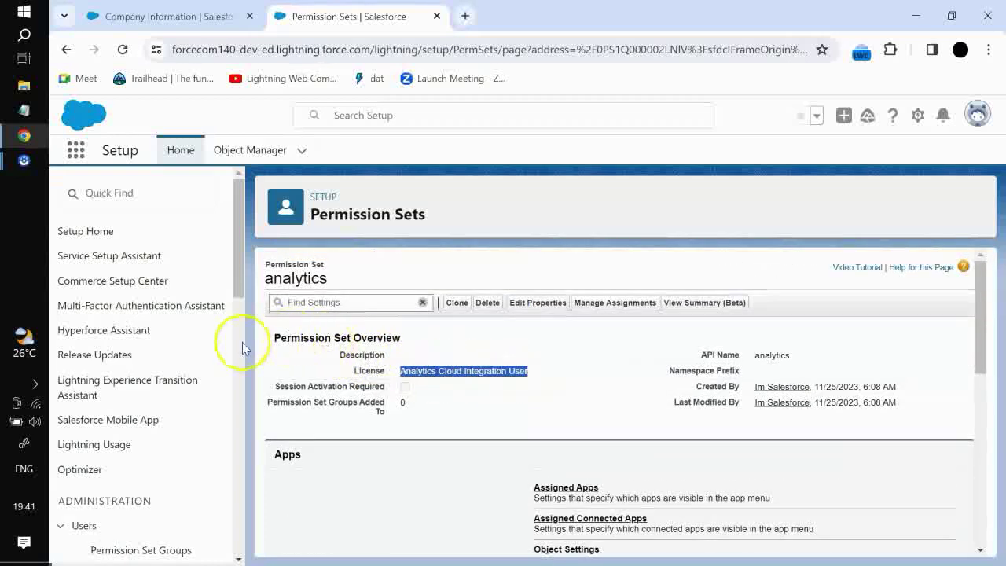
drag(271, 344, 673, 354)
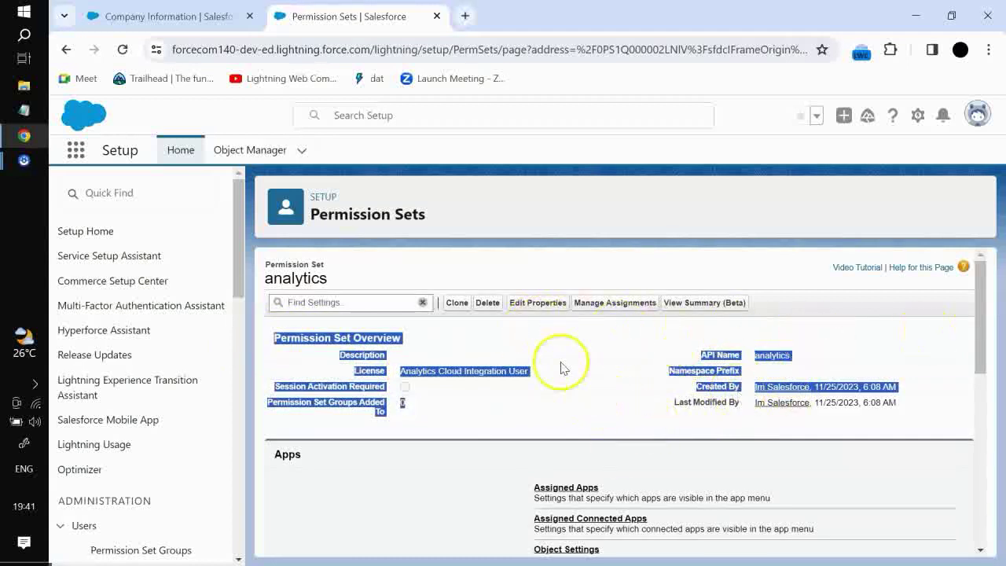
click(538, 300)
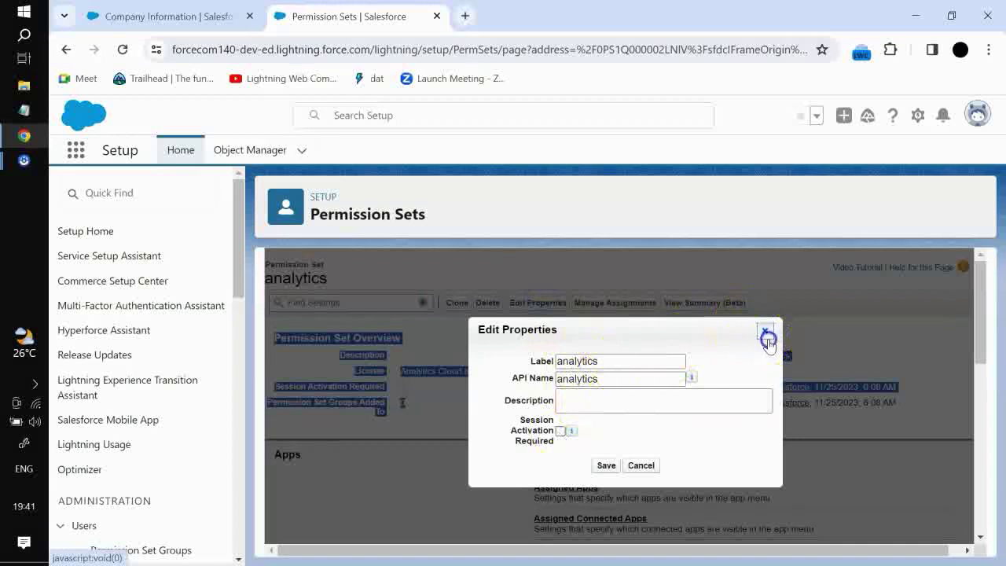
click(764, 330)
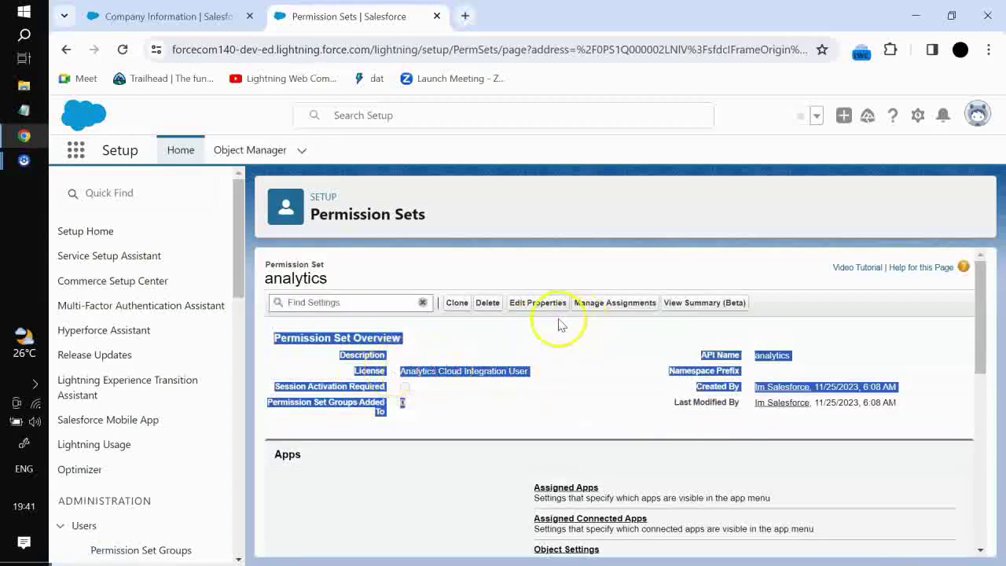
Check whether cloning the analytics permission set allows a different license, and cancel the clone
click(466, 302)
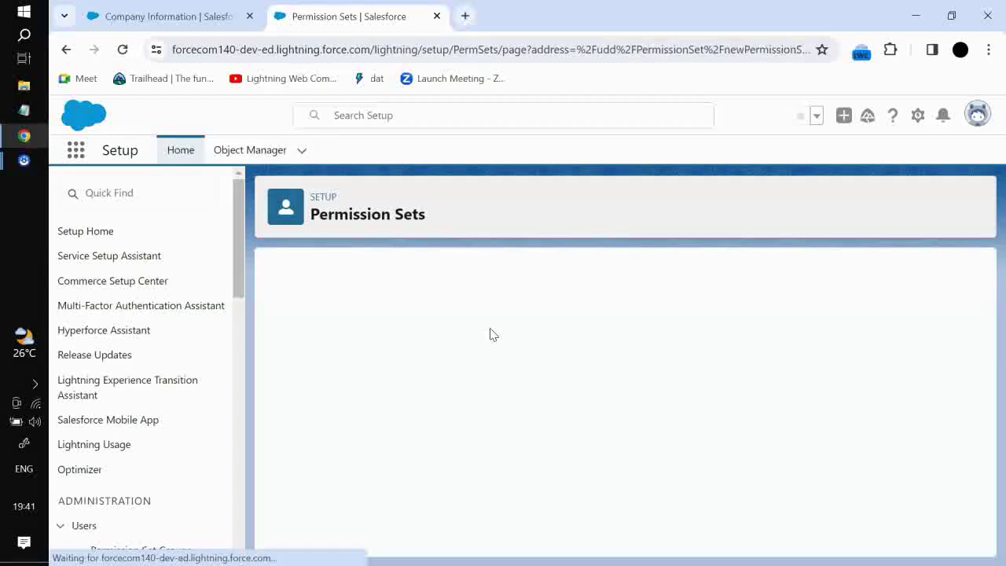
double_click(436, 387)
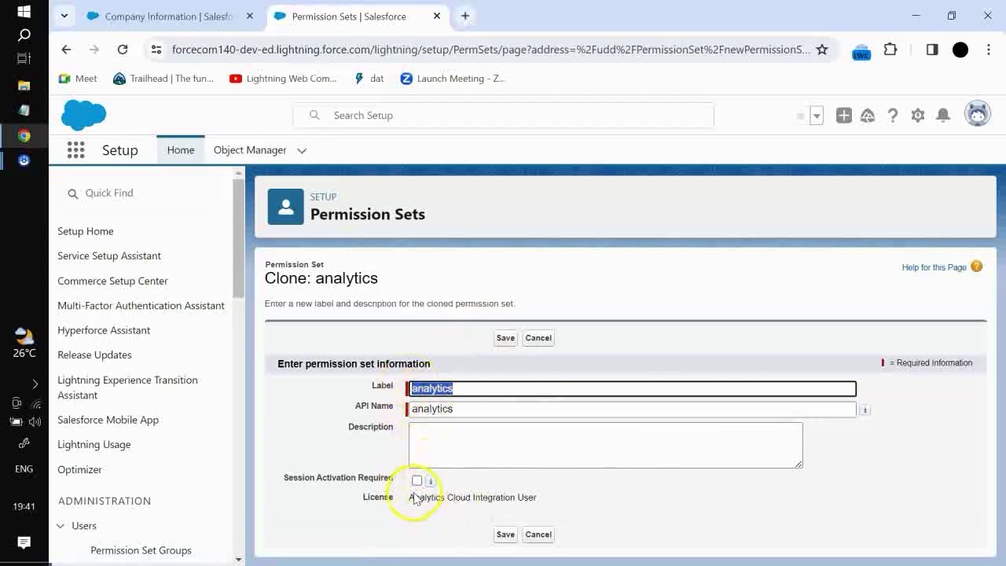
drag(410, 499, 517, 497)
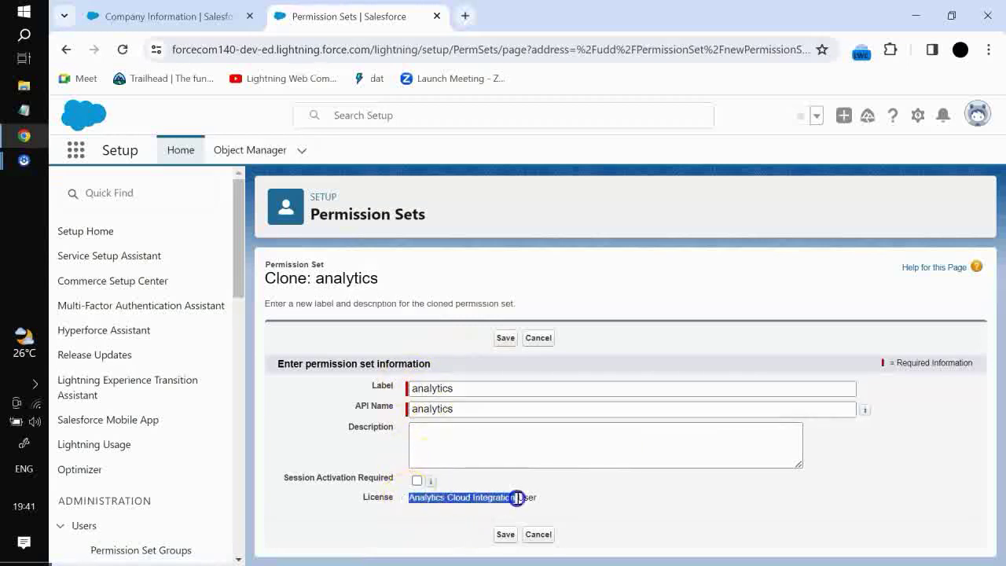
click(538, 338)
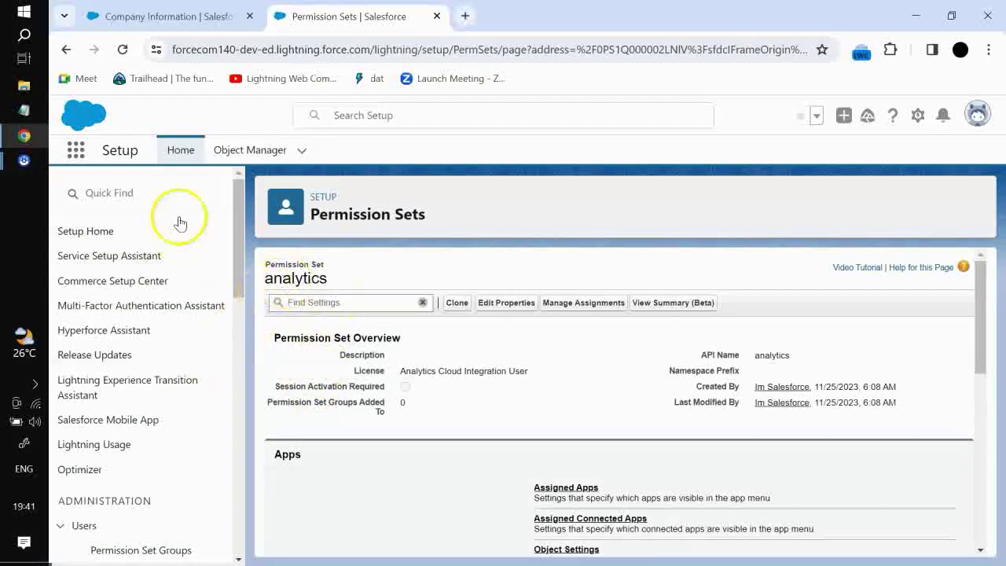
Find Permission Sets in Setup with "permiss" and start a new permission set
click(163, 192)
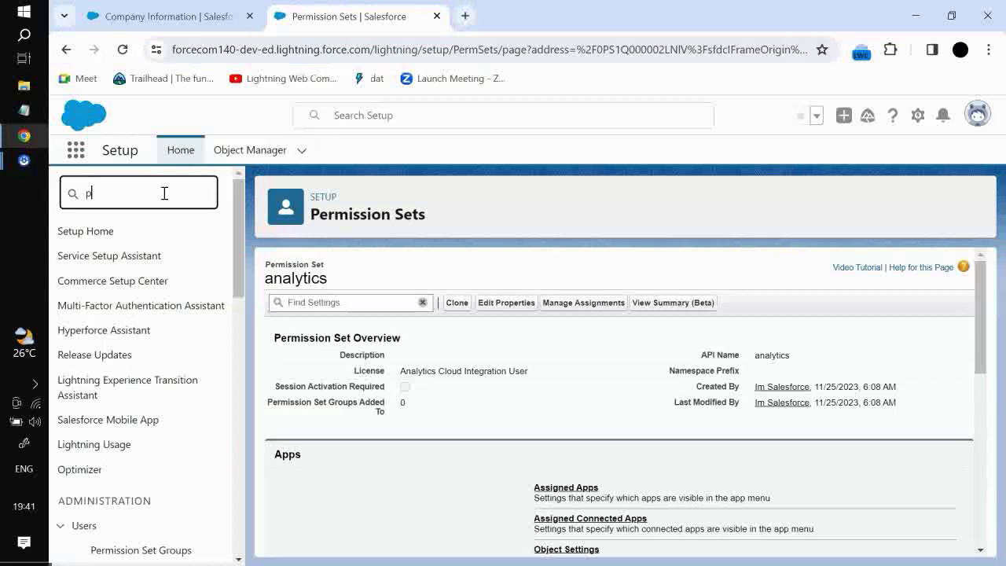
text(ermiss)
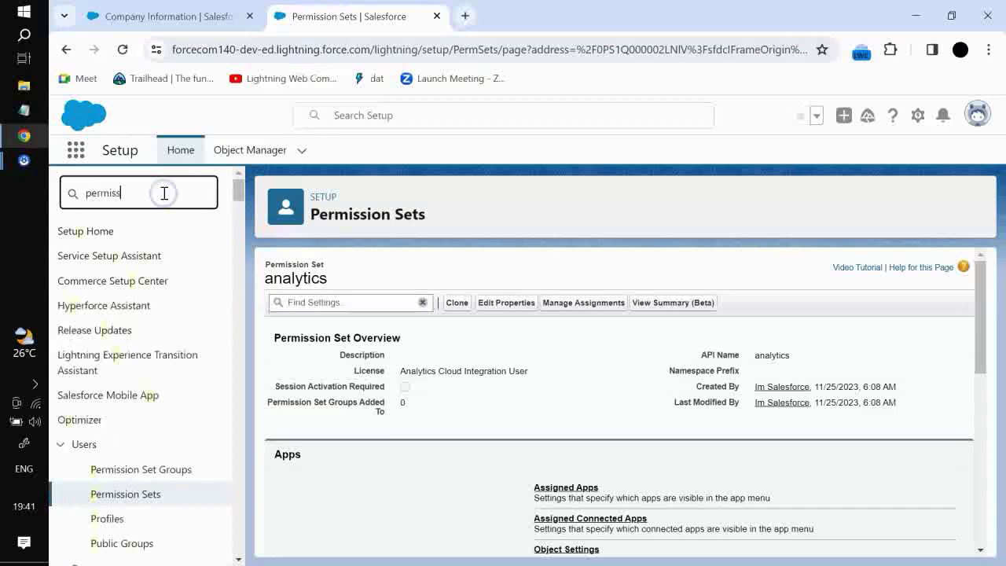
click(135, 283)
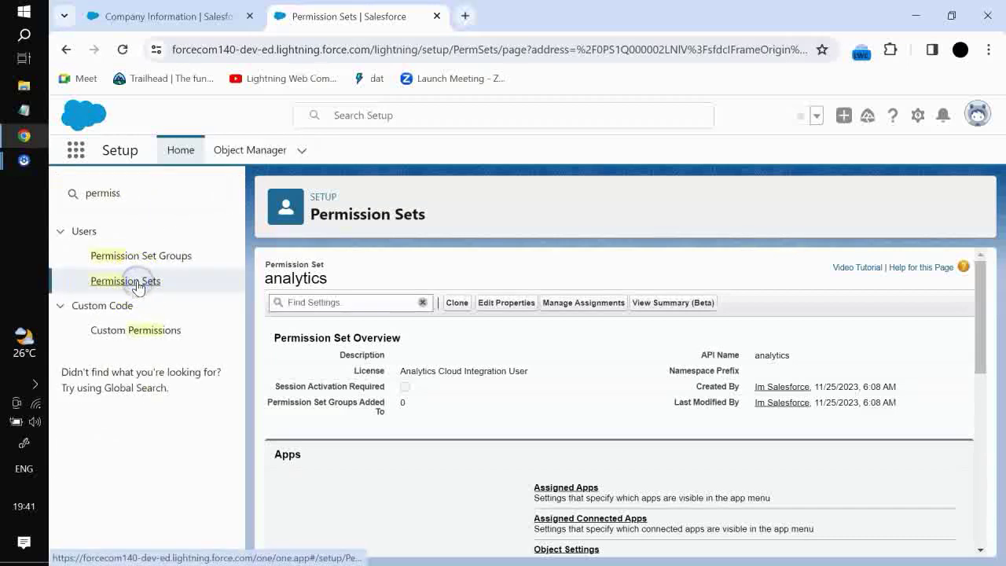
click(312, 278)
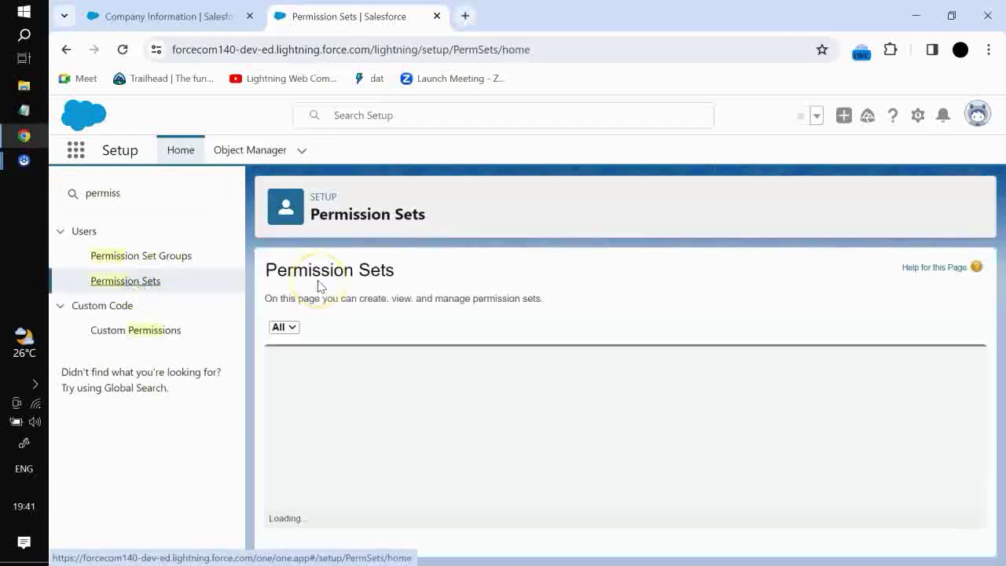
click(285, 357)
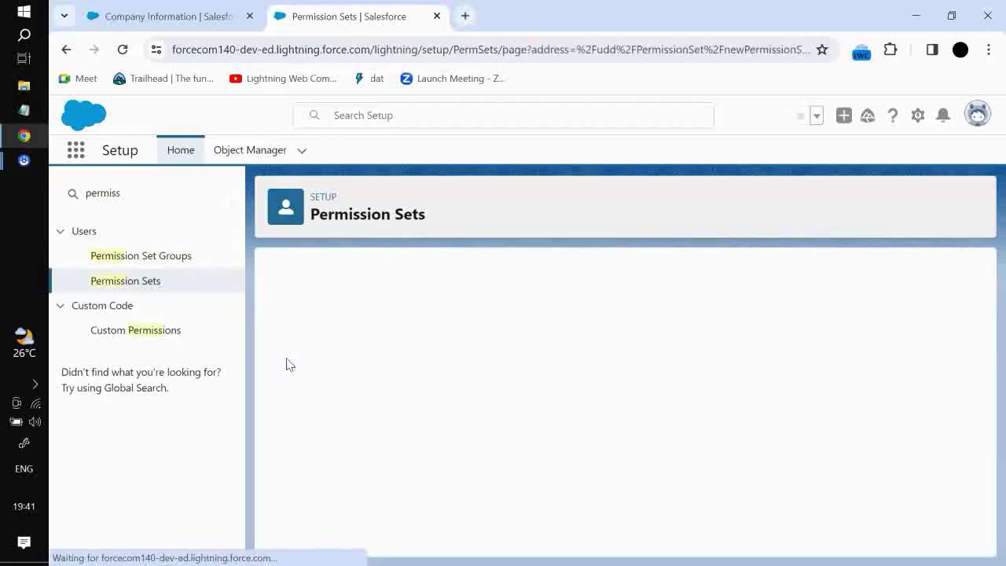
click(359, 316)
Confirm the license name in Company Information and set the new permission set's license to Commerce Admin Permission Set License Seat
click(161, 18)
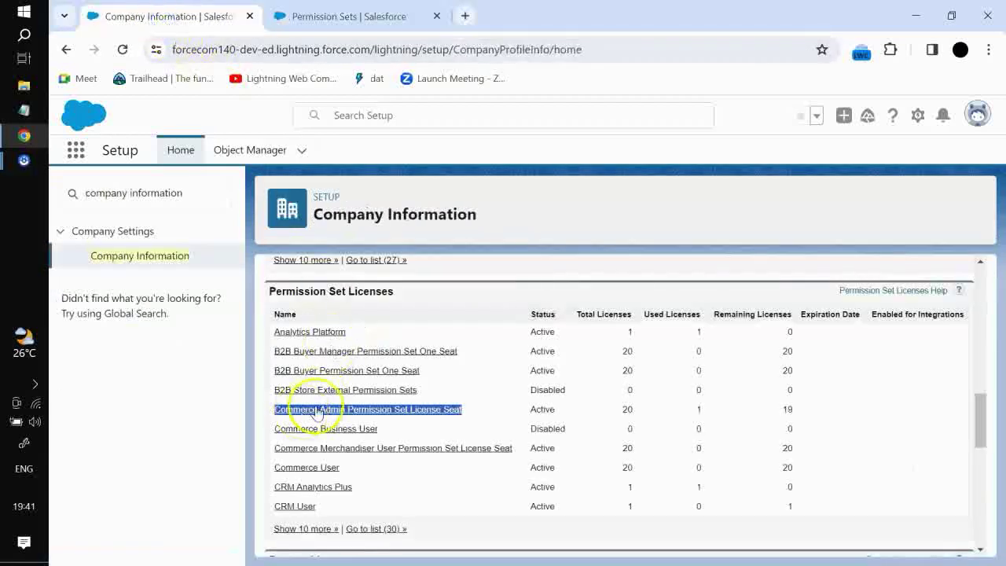
click(335, 26)
scroll(442, 487, down, 2)
click(443, 498)
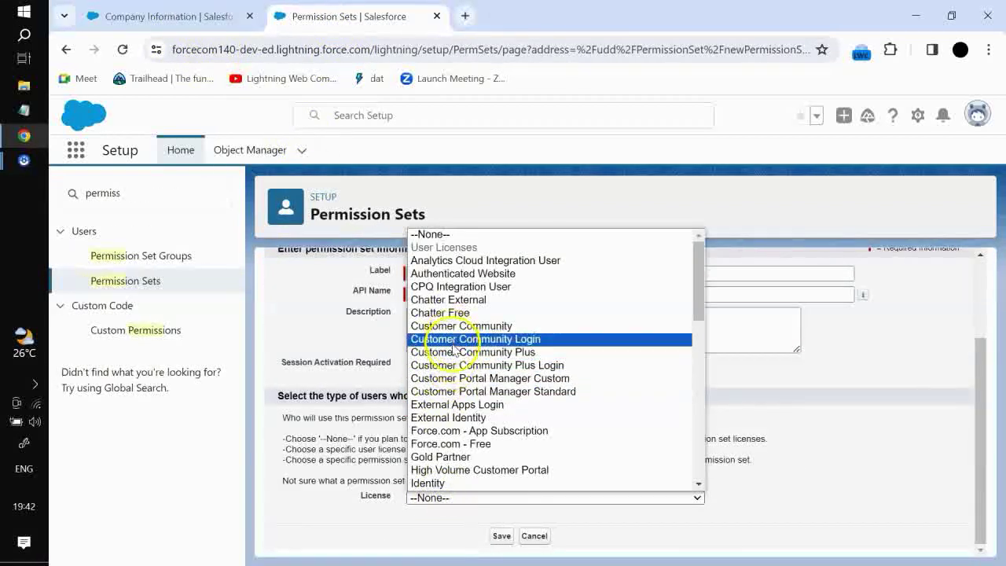
scroll(452, 444, down, 6)
scroll(466, 446, down, 2)
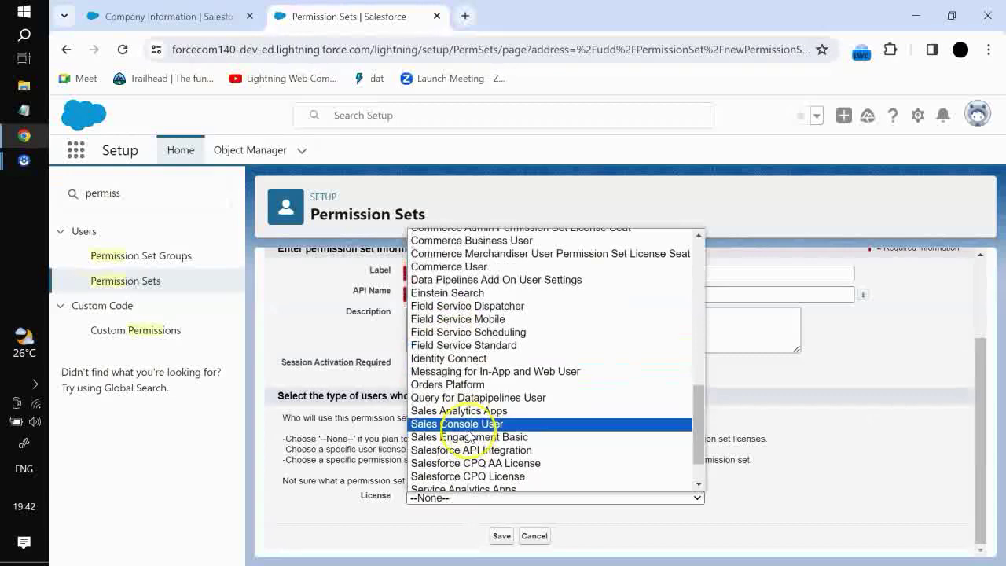
scroll(469, 440, up, 10)
scroll(471, 434, down, 3)
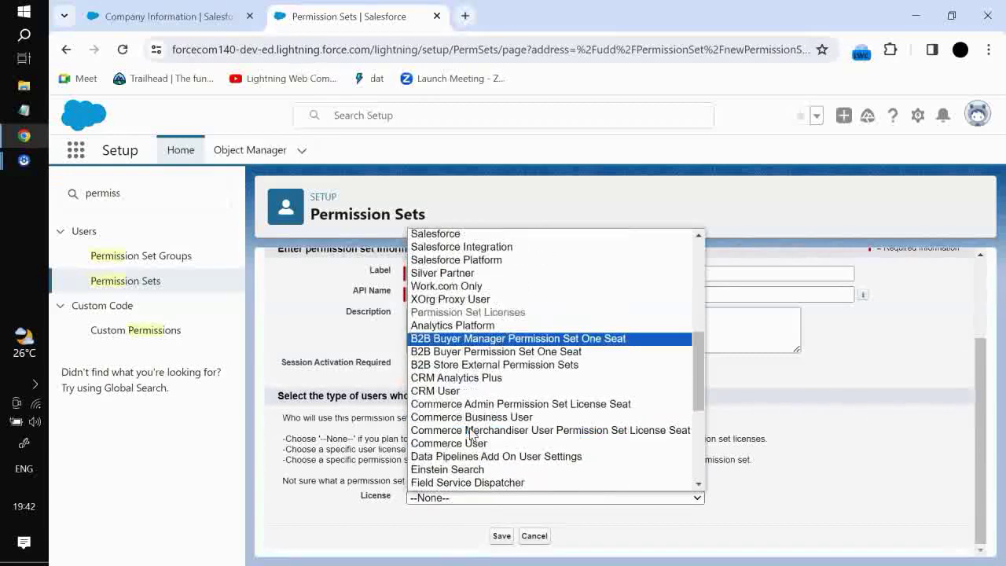
click(487, 339)
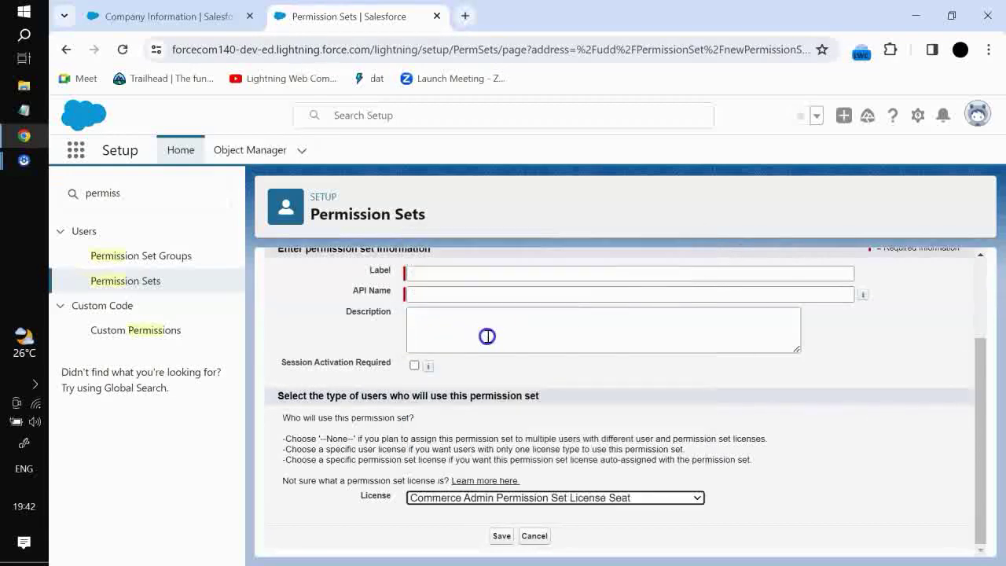
Label the new permission set "test" and save it
scroll(459, 346, up, 2)
click(454, 351)
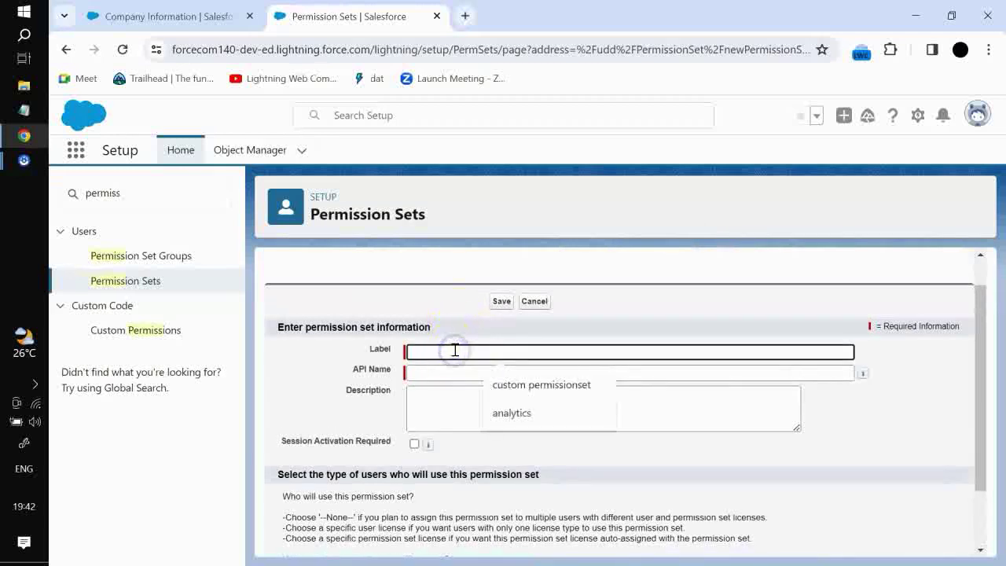
text(test)
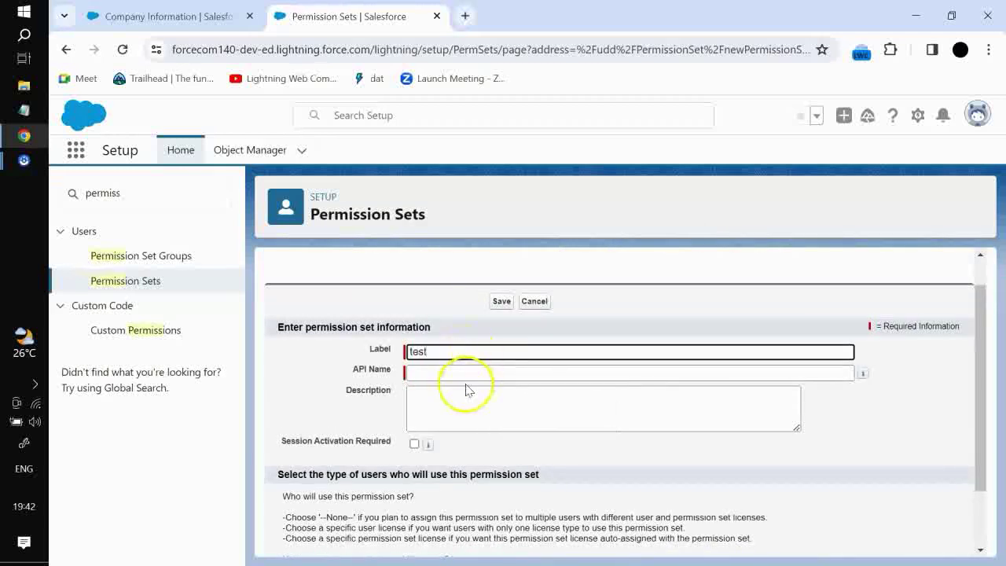
click(448, 330)
click(501, 301)
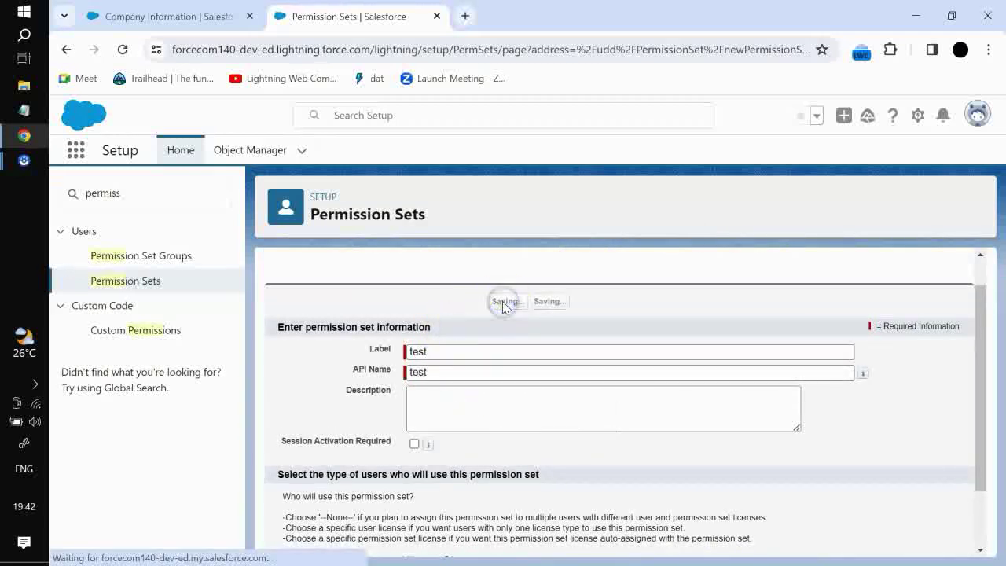
Search Setup for the user who created the test permission set, open that user's record, and check the saved permission set
click(228, 15)
click(359, 117)
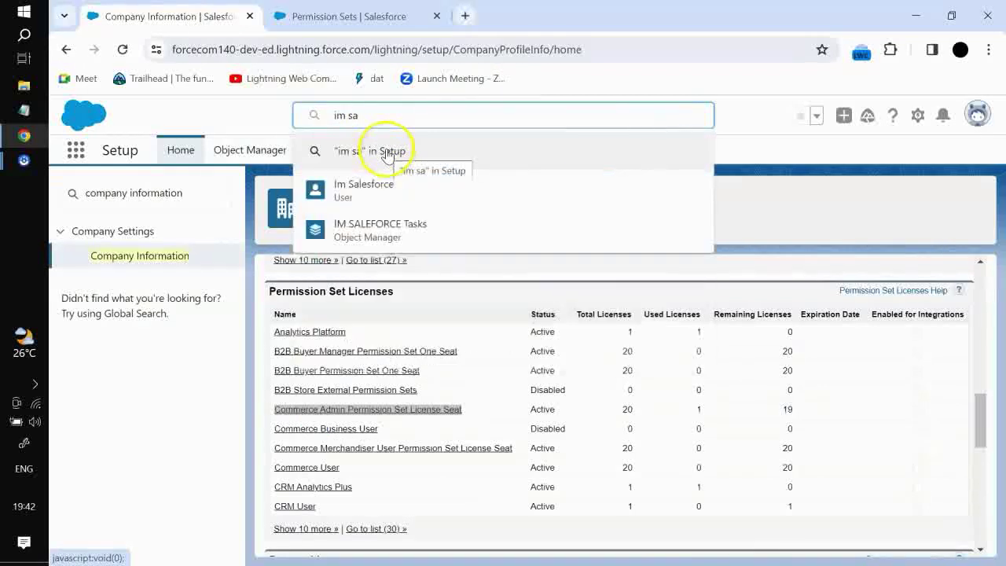
click(374, 187)
click(368, 23)
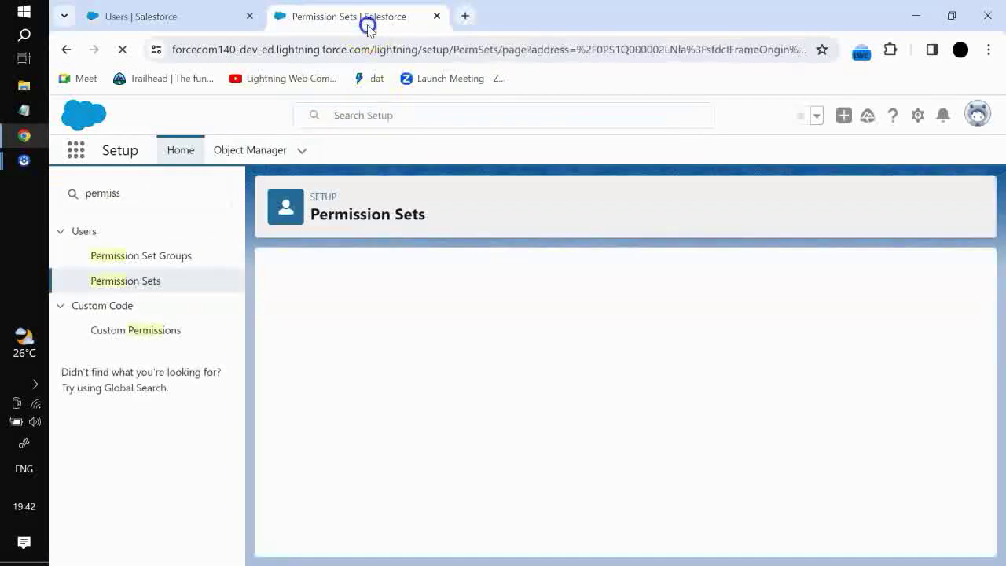
click(201, 22)
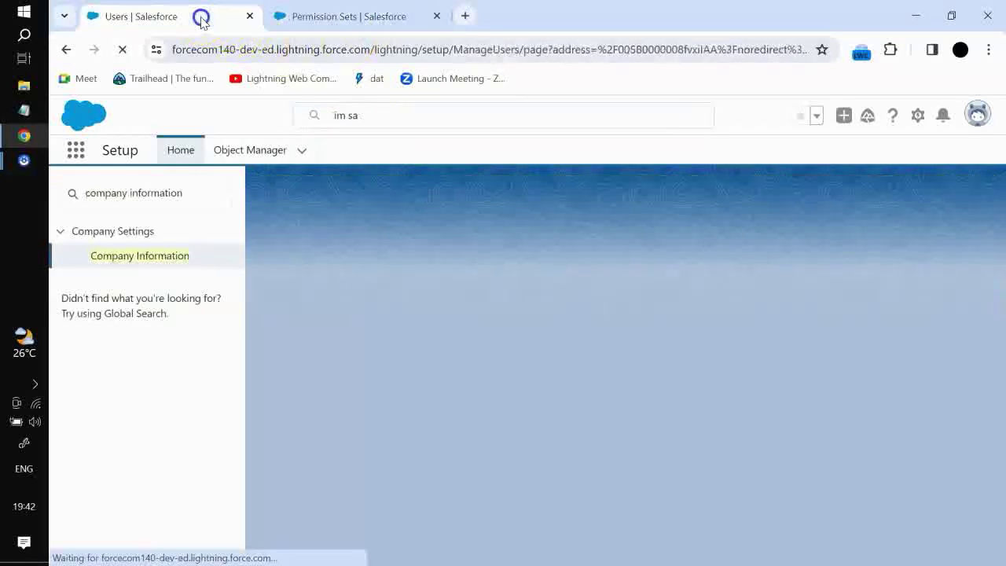
click(337, 23)
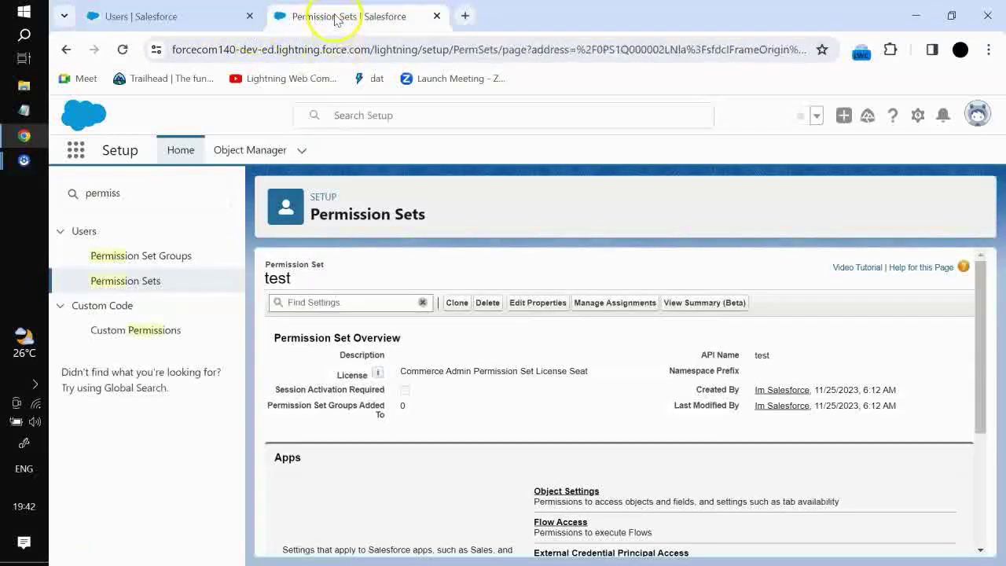
click(191, 24)
Edit the user's permission set assignments to enable the test permission set, and save
scroll(385, 345, down, 10)
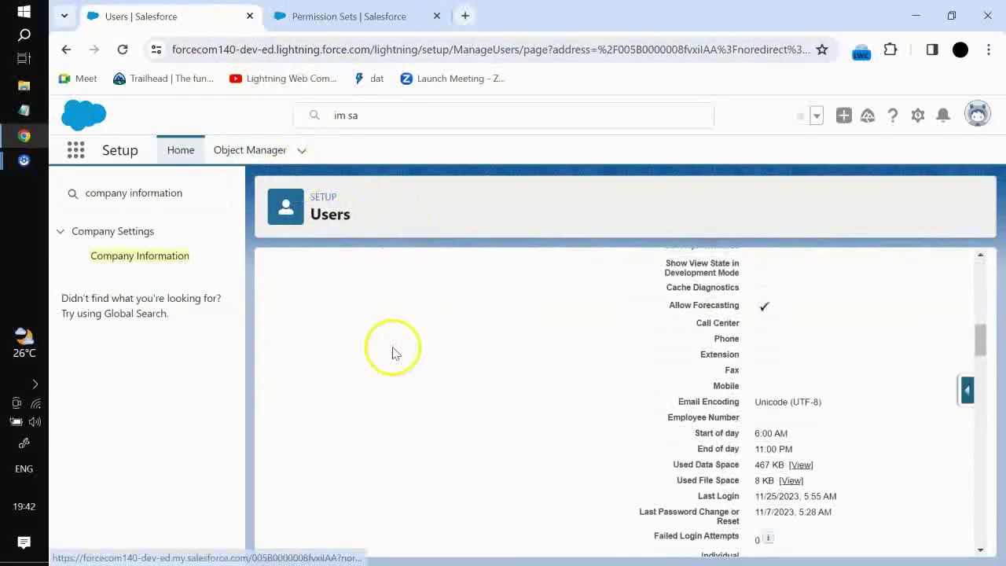
scroll(392, 351, down, 5)
click(504, 328)
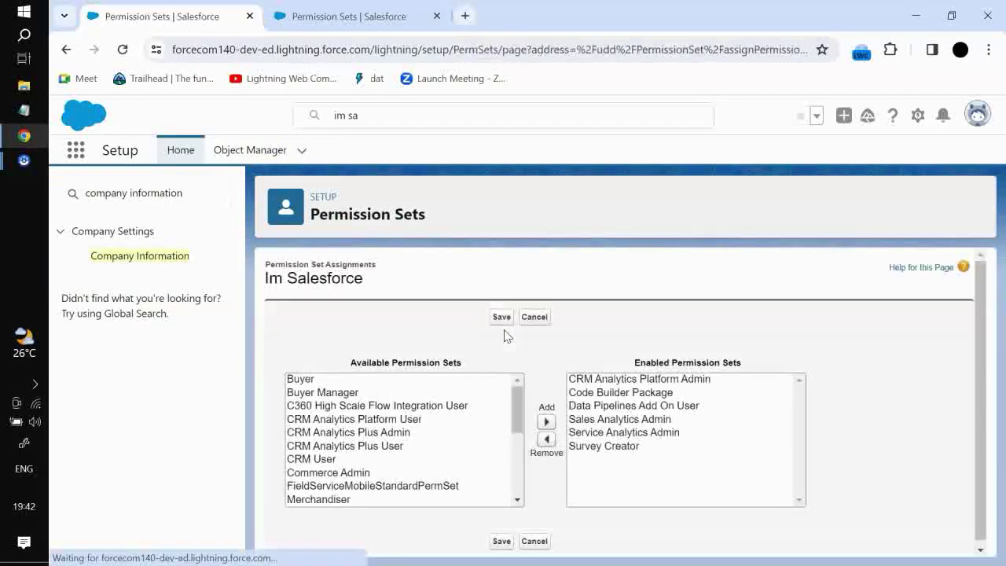
scroll(345, 409, down, 10)
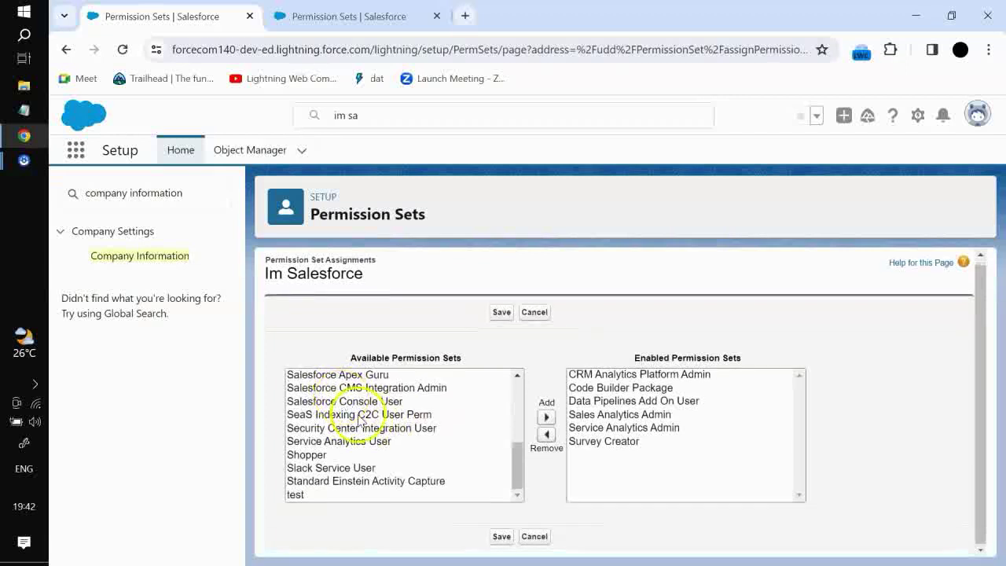
click(342, 495)
click(546, 417)
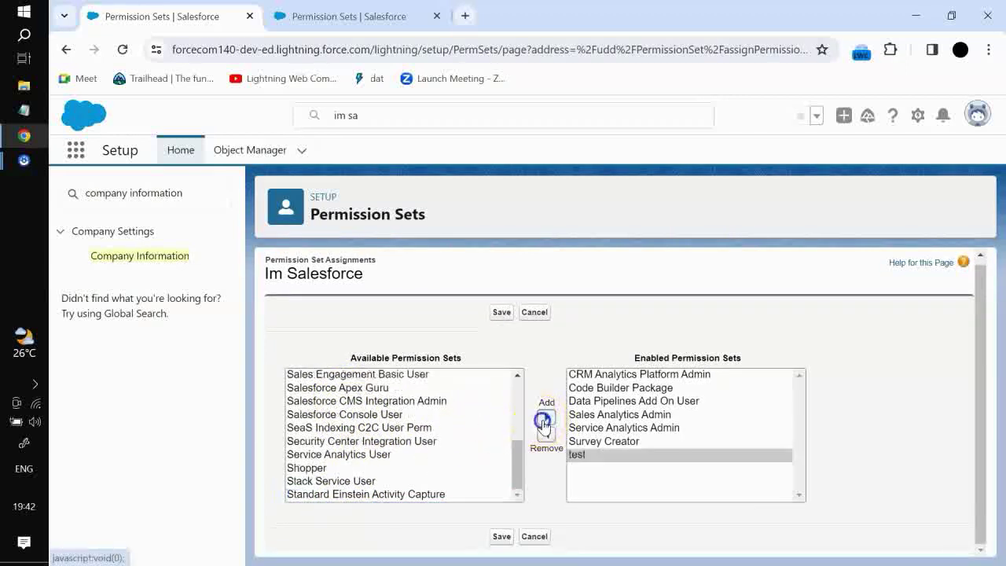
click(502, 537)
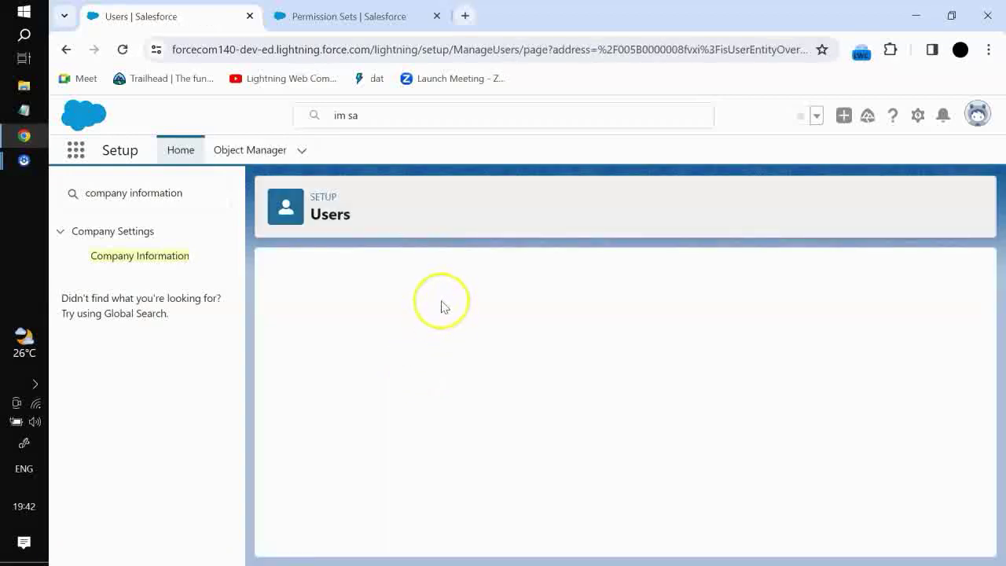
Review the user's permission set and permission set license assignments, and return to the test permission set's overview
scroll(440, 305, down, 10)
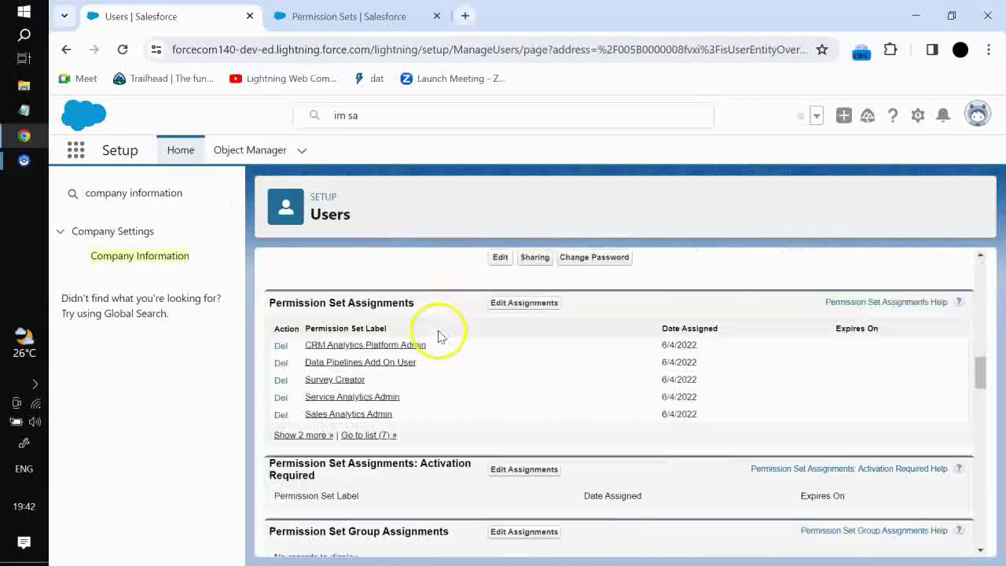
scroll(432, 354, down, 2)
scroll(431, 355, up, 2)
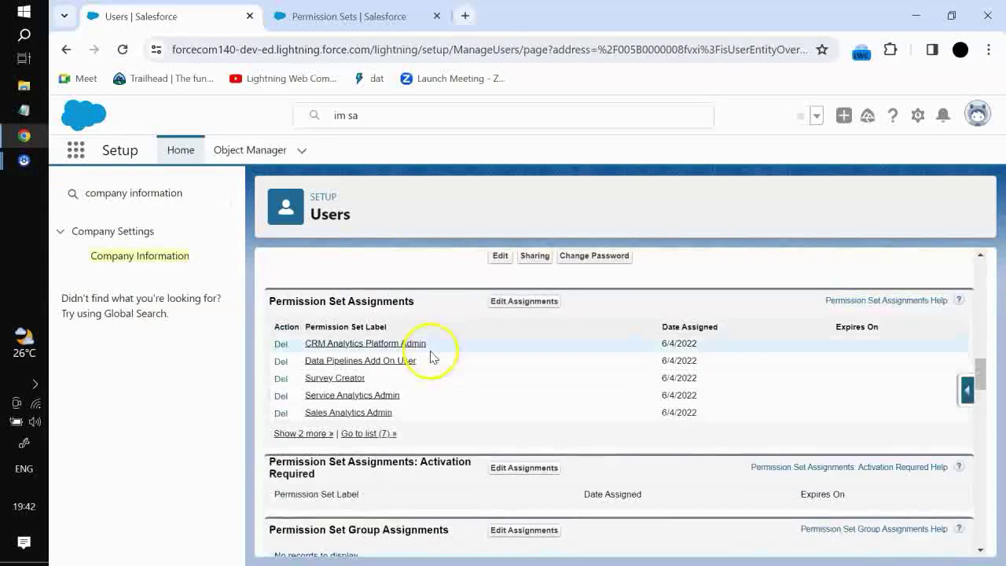
scroll(432, 355, down, 5)
click(373, 410)
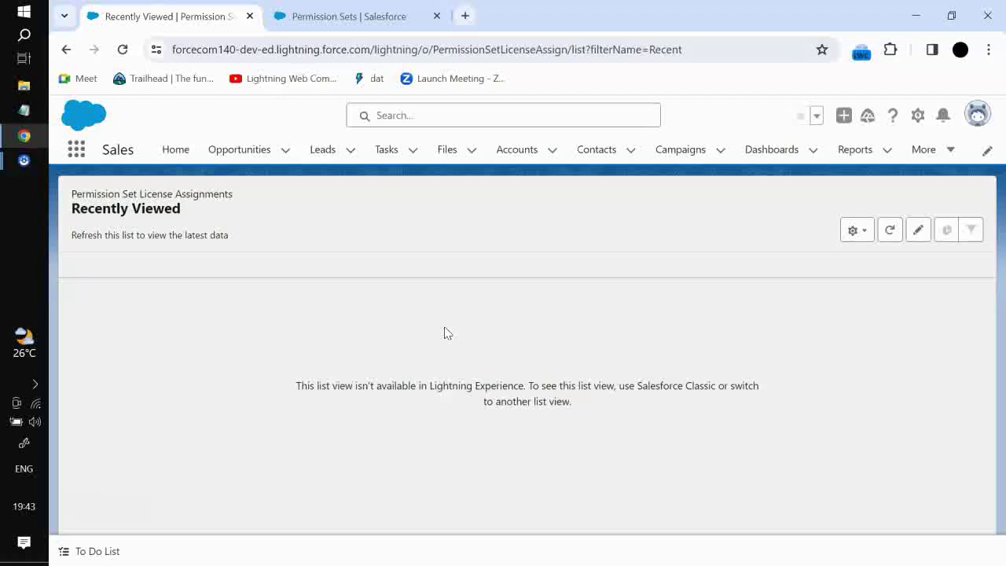
click(290, 17)
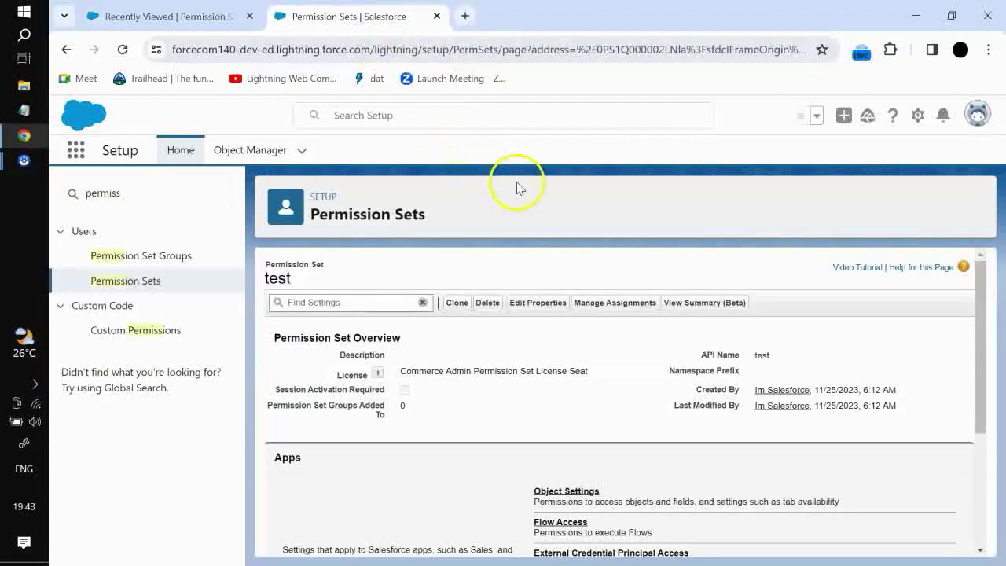